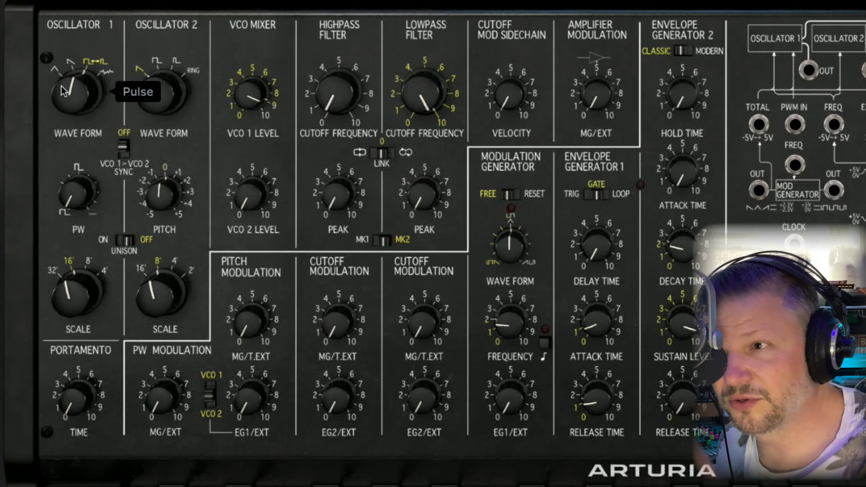
- Try Oscillator 2's waveforms from Saw through Square to Ring Mod, and return it to Saw
{"action": "mouse_move", "coordinate": [76, 206]}
{"action": "left_mouse_down"}
{"action": "mouse_move", "coordinate": [76, 239]}
{"action": "mouse_move", "coordinate": [76, 219]}
{"action": "left_mouse_up"}
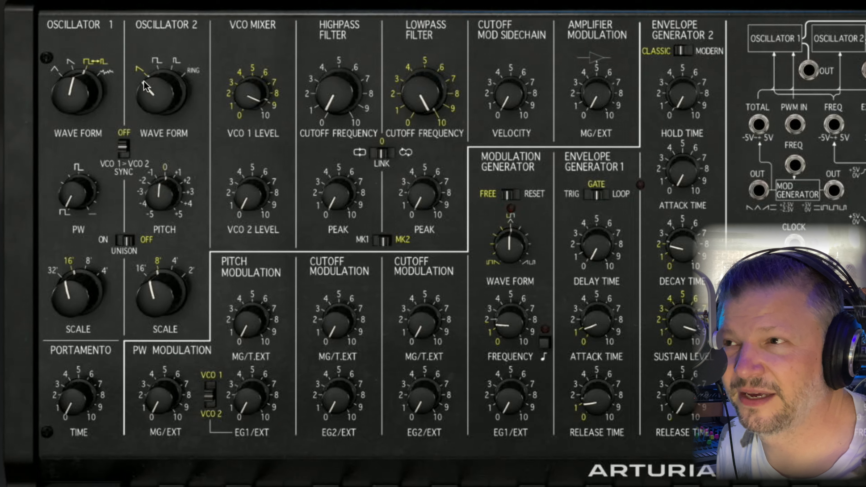
{"action": "mouse_move", "coordinate": [150, 83]}
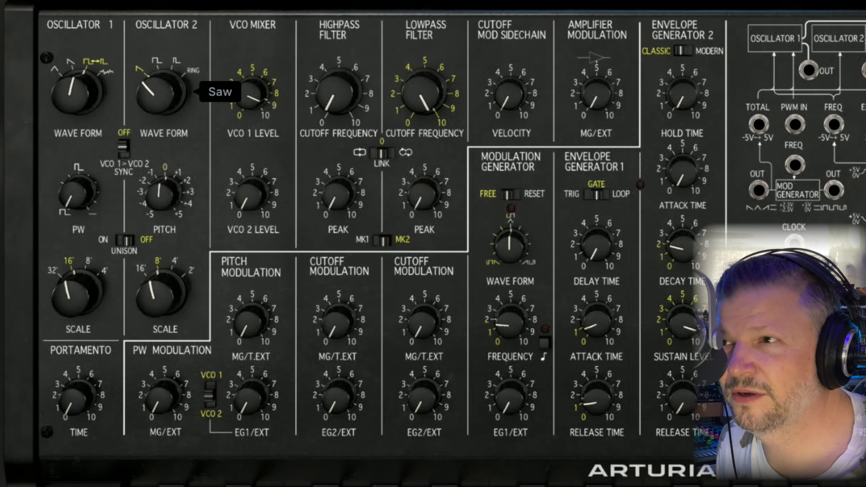
{"action": "left_click_drag", "start_coordinate": [150, 87], "coordinate": [151, 80]}
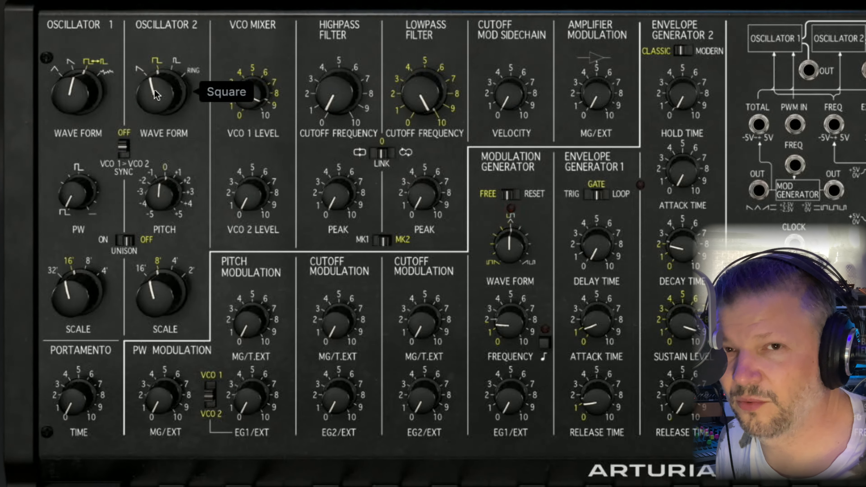
{"action": "mouse_move", "coordinate": [155, 94]}
{"action": "left_mouse_down"}
{"action": "mouse_move", "coordinate": [155, 84]}
{"action": "mouse_move", "coordinate": [153, 113]}
{"action": "mouse_move", "coordinate": [153, 104]}
{"action": "mouse_move", "coordinate": [147, 109]}
{"action": "left_mouse_up"}
{"action": "mouse_move", "coordinate": [161, 89]}
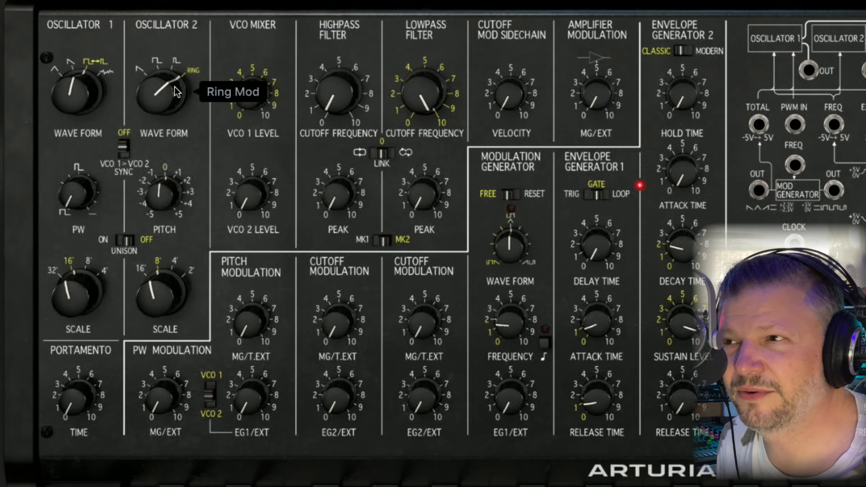
{"action": "left_click_drag", "start_coordinate": [161, 88], "coordinate": [161, 113]}
- Raise the VCO 2 level to nearly full, adjust Oscillator 1's pulse width, and try Oscillator 2 at 12.0 st before bringing its pitch back near 0
{"action": "left_click_drag", "start_coordinate": [252, 197], "coordinate": [251, 144]}
{"action": "left_click_drag", "start_coordinate": [83, 203], "coordinate": [109, 199]}
{"action": "left_click_drag", "start_coordinate": [163, 195], "coordinate": [163, 5]}
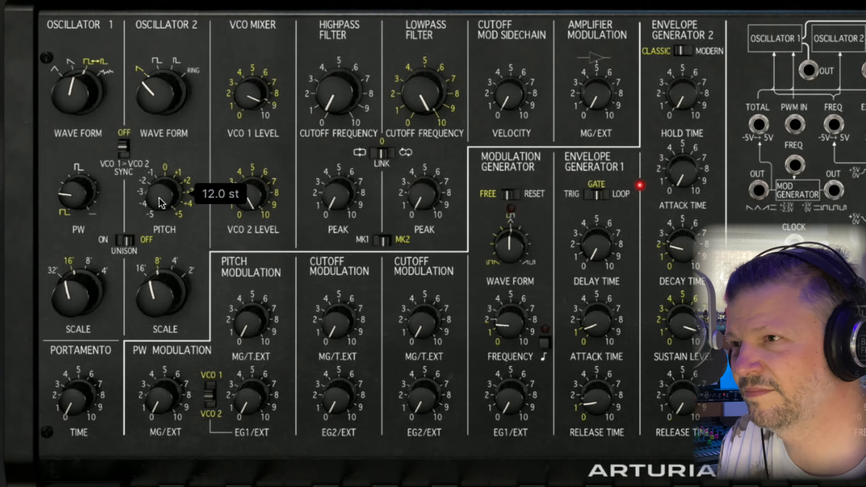
{"action": "left_click_drag", "start_coordinate": [162, 203], "coordinate": [160, 307]}
- Try Oscillator 1's scale at 32', return it to 16', and set Oscillator 2's scale to 4'
{"action": "left_click_drag", "start_coordinate": [73, 292], "coordinate": [72, 305]}
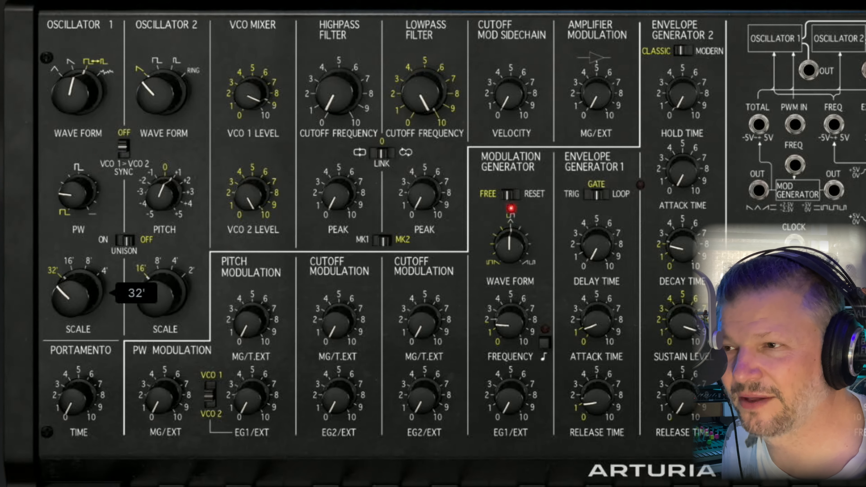
{"action": "left_click_drag", "start_coordinate": [72, 292], "coordinate": [73, 284]}
{"action": "left_click_drag", "start_coordinate": [160, 293], "coordinate": [160, 279]}
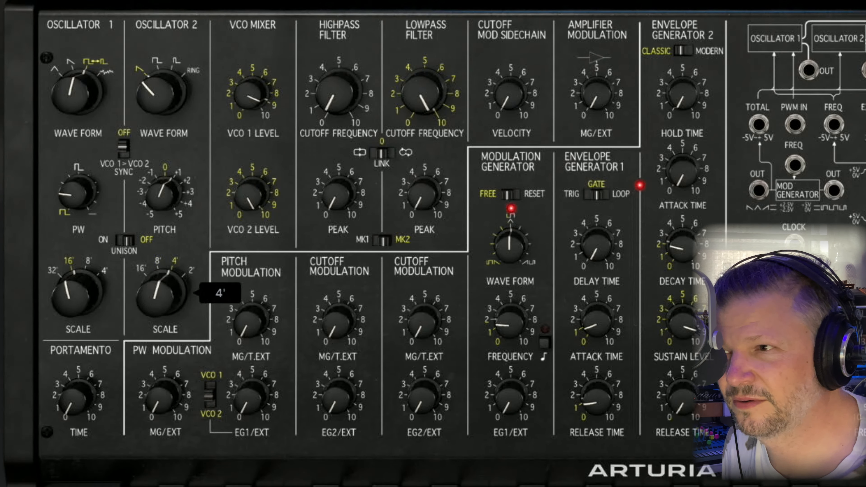
- Balance the mixer with VCO 2 at about 8 and VCO 1 at about 9.5, and tune Oscillator 2's pitch to about +1
{"action": "mouse_move", "coordinate": [256, 202]}
{"action": "left_mouse_down"}
{"action": "mouse_move", "coordinate": [256, 211]}
{"action": "mouse_move", "coordinate": [255, 203]}
{"action": "left_mouse_up"}
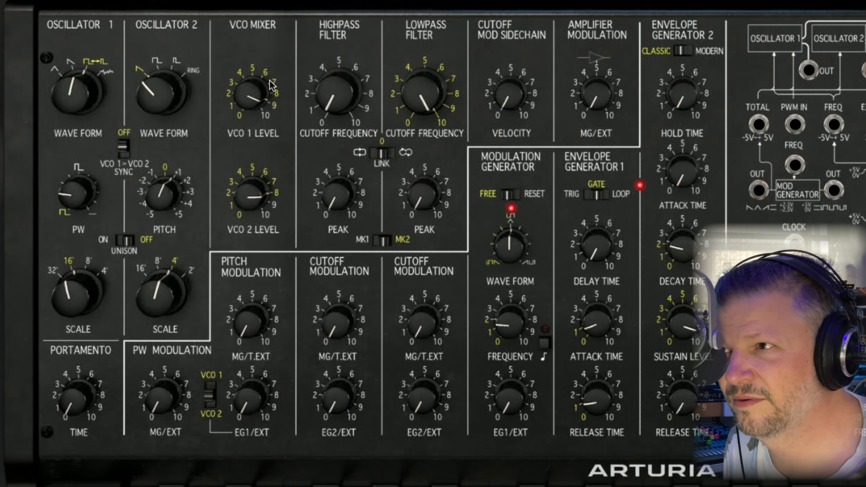
{"action": "left_click_drag", "start_coordinate": [251, 97], "coordinate": [251, 87]}
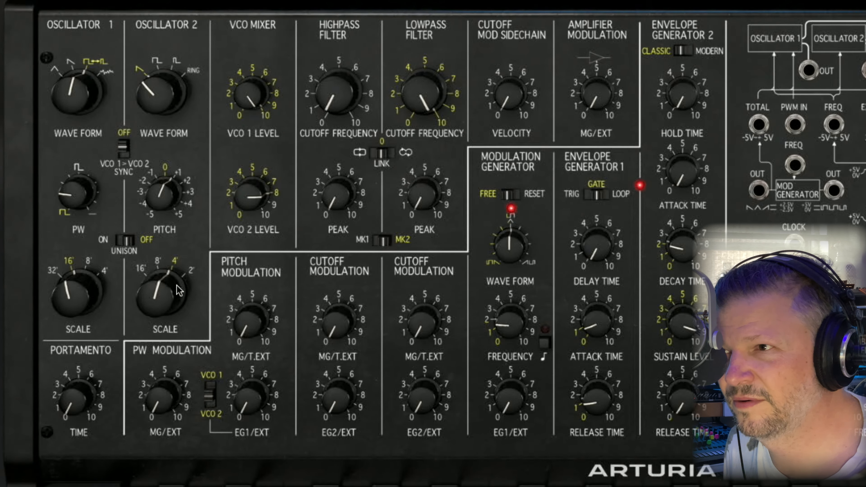
{"action": "left_click_drag", "start_coordinate": [160, 193], "coordinate": [161, 190]}
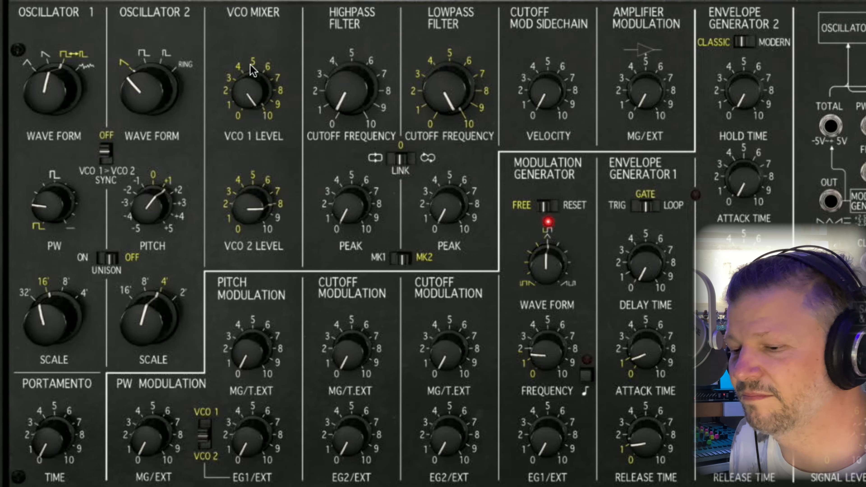
- Lower the lowpass cutoff to 285 Hz, raise the lowpass peak to about 8, and bring the cutoff to 1274 Hz
{"action": "left_click_drag", "start_coordinate": [350, 89], "coordinate": [349, 115]}
{"action": "left_click_drag", "start_coordinate": [448, 89], "coordinate": [447, 146]}
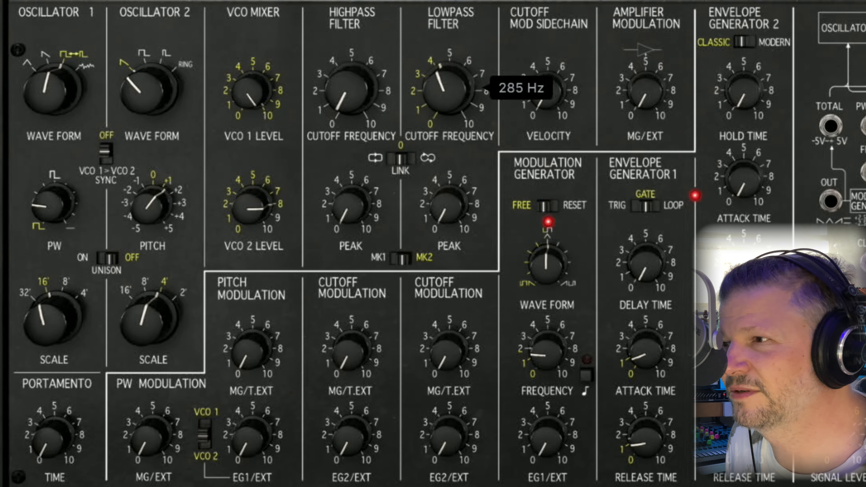
{"action": "left_click_drag", "start_coordinate": [458, 213], "coordinate": [457, 183]}
{"action": "left_click_drag", "start_coordinate": [448, 90], "coordinate": [448, 65]}
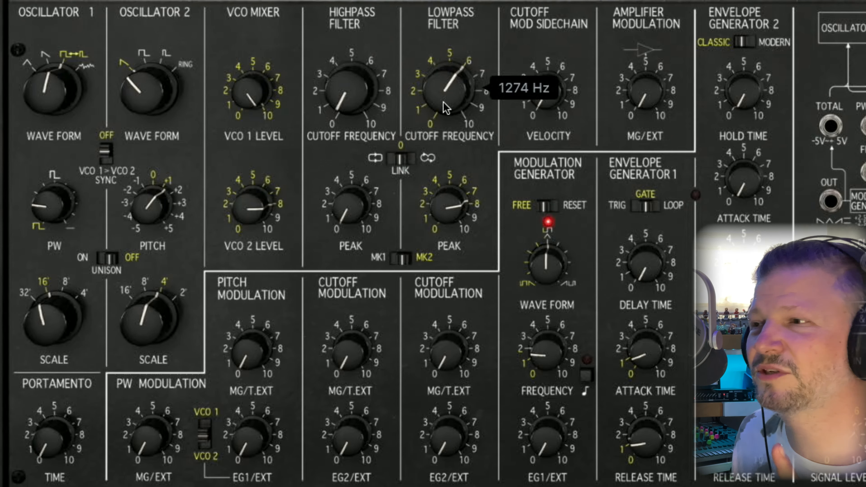
- Switch the filter revision to MK1, with the lowpass peak at about 9 and the lowpass cutoff at 828 Hz
{"action": "left_click", "coordinate": [402, 260]}
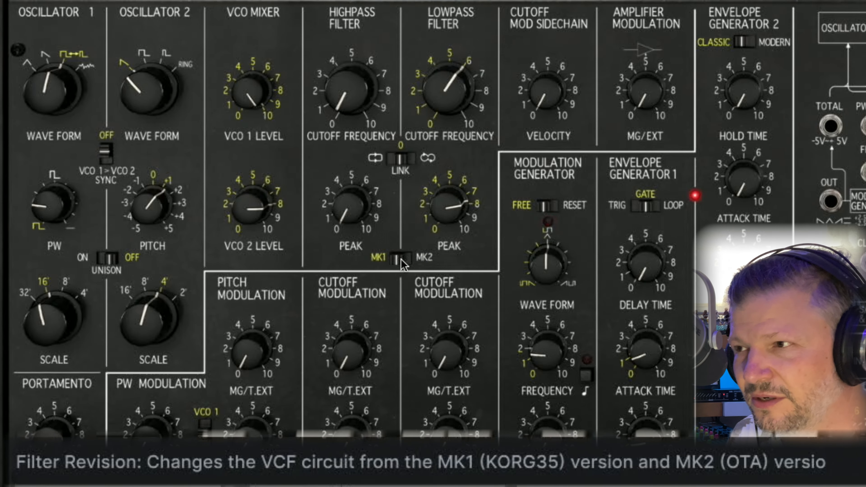
{"action": "left_click_drag", "start_coordinate": [449, 212], "coordinate": [449, 189]}
{"action": "left_click_drag", "start_coordinate": [446, 68], "coordinate": [446, 75]}
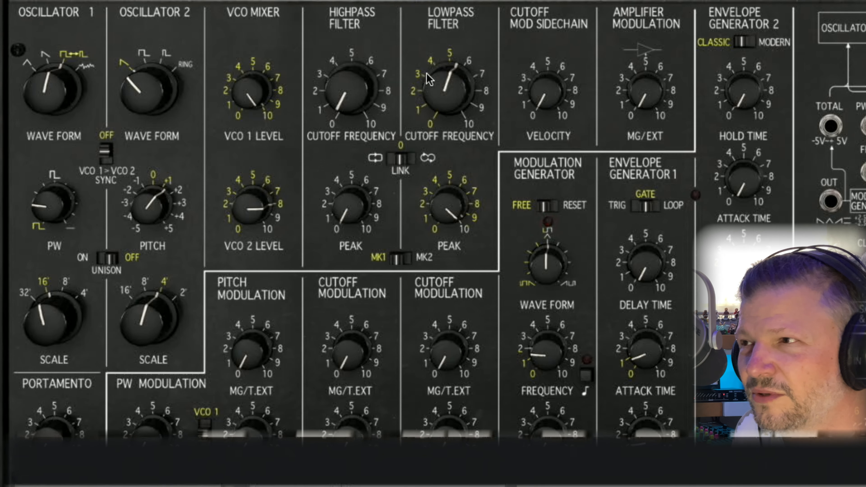
{"action": "mouse_move", "coordinate": [457, 64]}
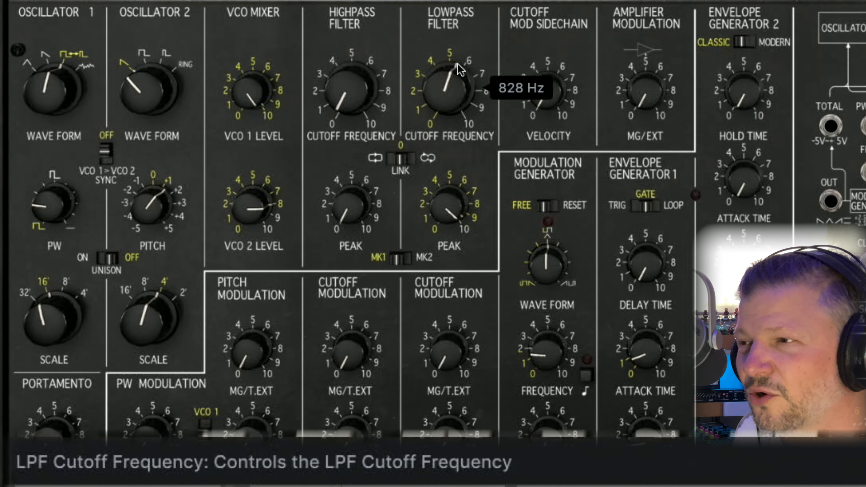
- Link the highpass and lowpass cutoffs in the Same direction and raise the lowpass cutoff to 5577 Hz
{"action": "left_click", "coordinate": [396, 158]}
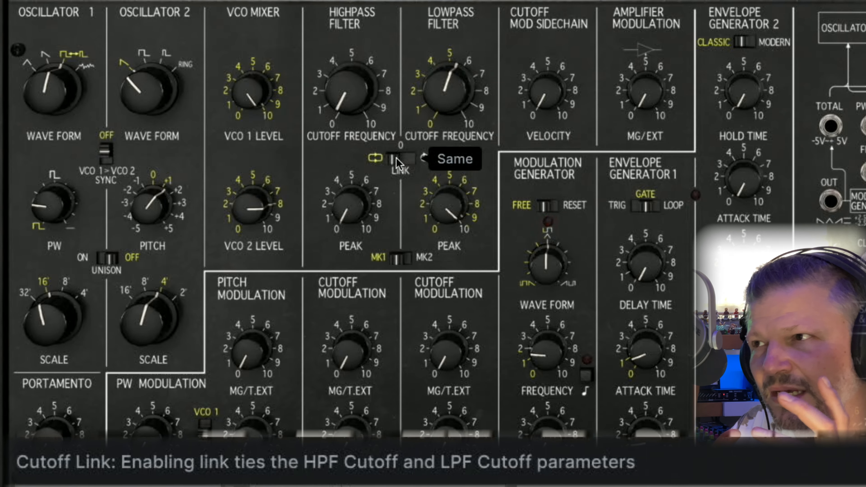
{"action": "mouse_move", "coordinate": [447, 89]}
{"action": "left_mouse_down"}
{"action": "mouse_move", "coordinate": [447, 60]}
{"action": "mouse_move", "coordinate": [447, 116]}
{"action": "mouse_move", "coordinate": [447, 61]}
{"action": "mouse_move", "coordinate": [447, 90]}
{"action": "mouse_move", "coordinate": [447, 73]}
{"action": "left_mouse_up"}
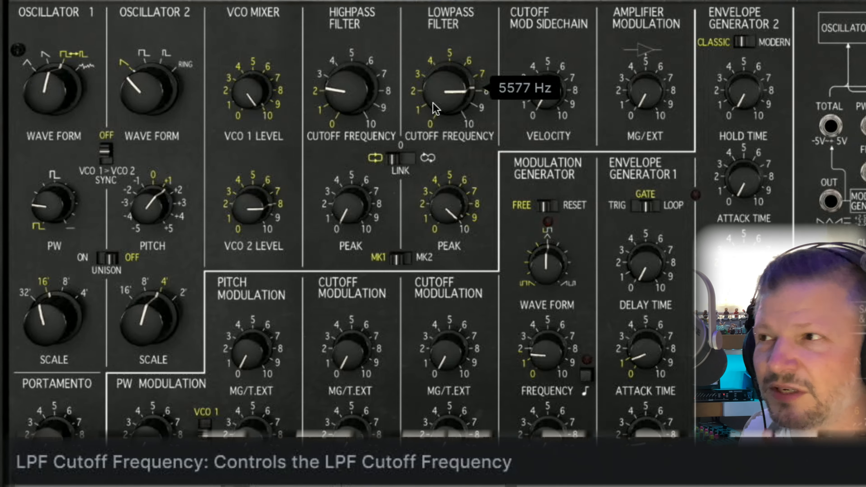
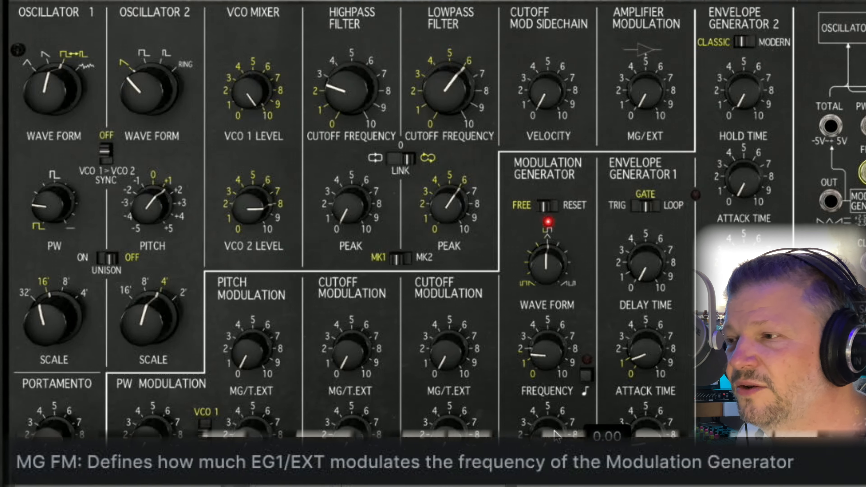
- Try the Modulation Generator at 6.83 Hz, set the lowpass cutoff's MG/T.EXT modulation to about 6.5, and slow the generator down
{"action": "mouse_move", "coordinate": [545, 443]}
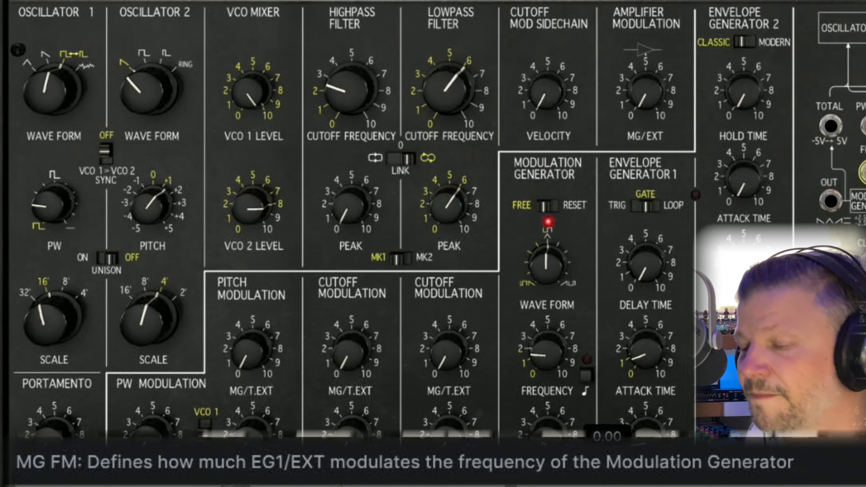
{"action": "left_click_drag", "start_coordinate": [543, 380], "coordinate": [542, 373]}
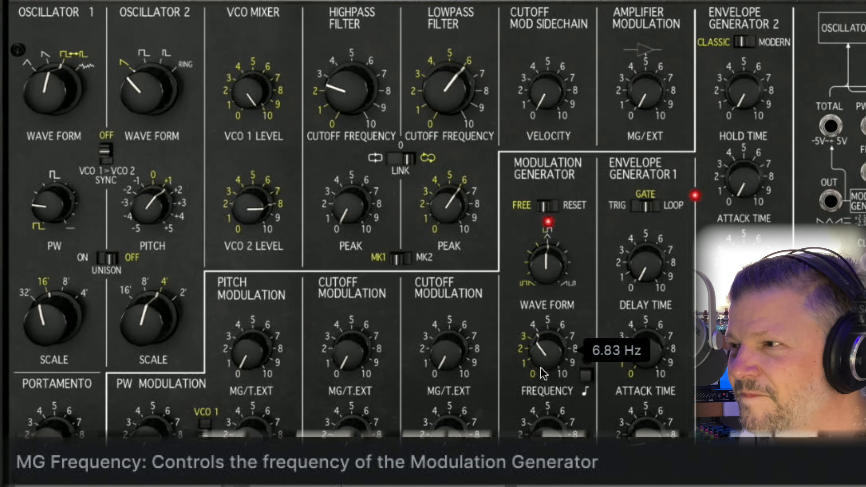
{"action": "left_click_drag", "start_coordinate": [447, 355], "coordinate": [446, 334]}
{"action": "left_click_drag", "start_coordinate": [545, 354], "coordinate": [546, 363]}
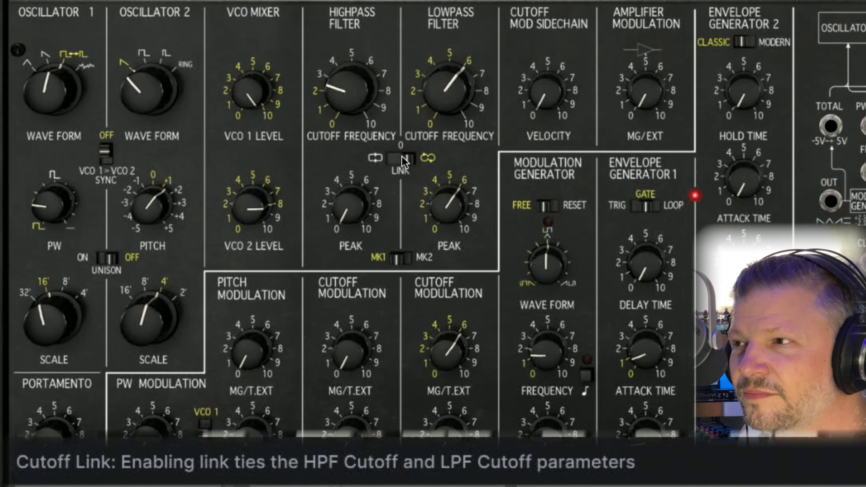
- Raise the highpass cutoff's MG/T.EXT modulation to full and reduce the lowpass cutoff's to 0
{"action": "left_click_drag", "start_coordinate": [370, 351], "coordinate": [371, 329]}
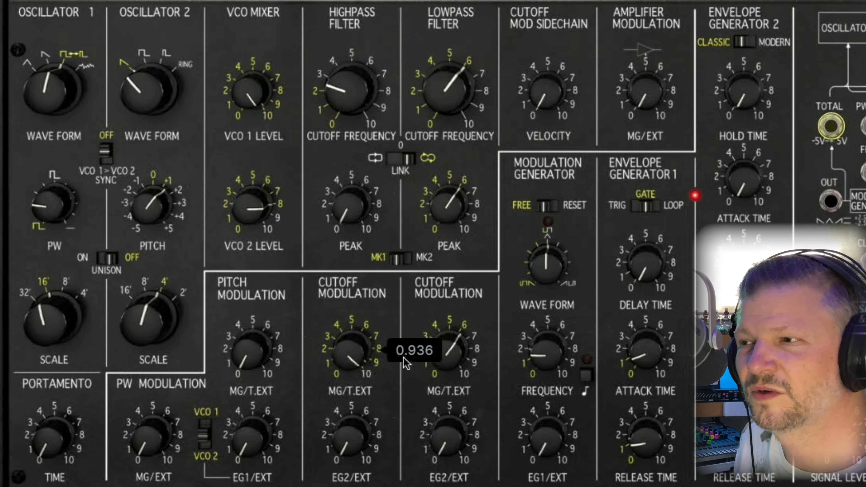
{"action": "left_click_drag", "start_coordinate": [448, 349], "coordinate": [448, 374]}
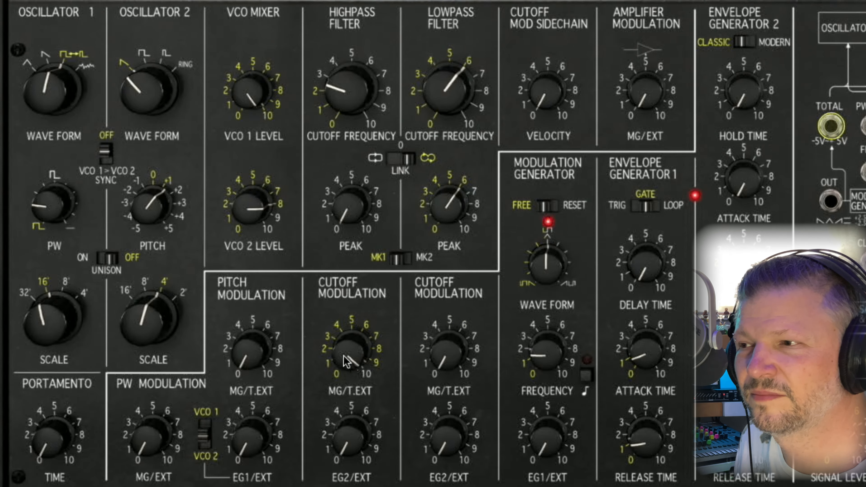
{"action": "mouse_move", "coordinate": [346, 361]}
{"action": "left_mouse_down"}
{"action": "mouse_move", "coordinate": [346, 393]}
{"action": "mouse_move", "coordinate": [341, 358]}
{"action": "left_mouse_up"}
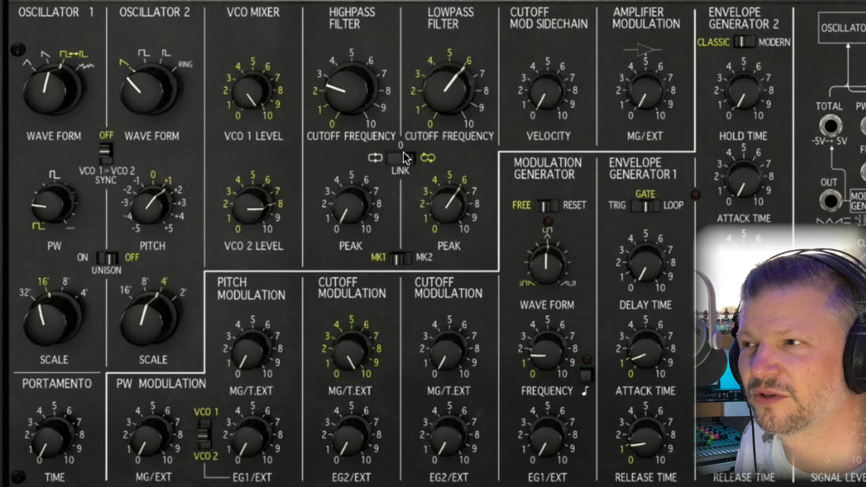
- Turn the cutoff link off and reduce the highpass cutoff's MG/T.EXT modulation to 0
{"action": "left_click", "coordinate": [409, 159]}
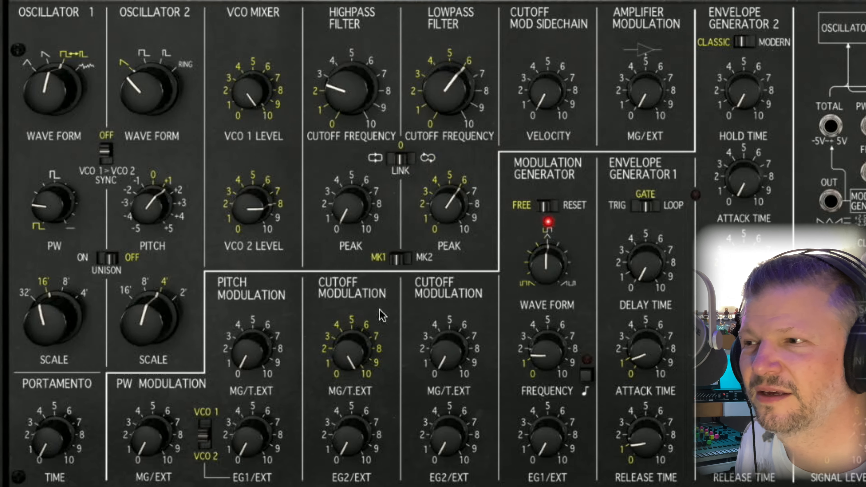
{"action": "left_click_drag", "start_coordinate": [345, 365], "coordinate": [344, 409]}
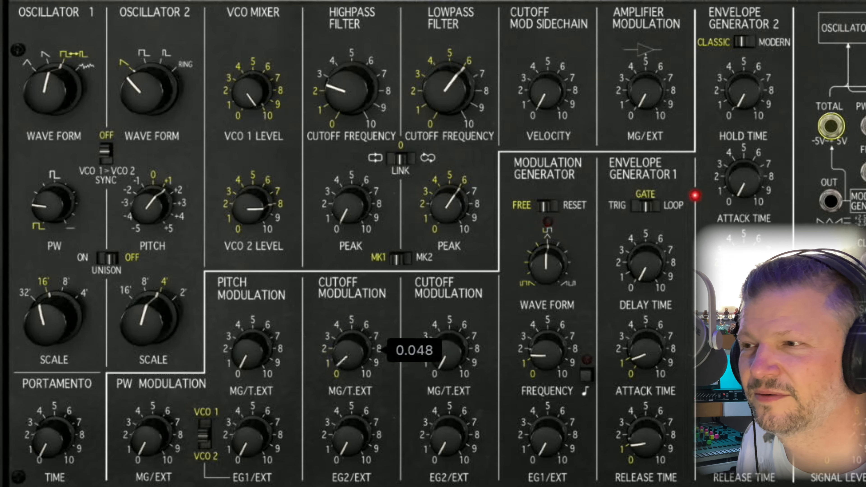
- Lower the lowpass cutoff to about 3.5 on its scale and set its MG/T.EXT modulation to 0.666
{"action": "left_click_drag", "start_coordinate": [449, 352], "coordinate": [448, 303]}
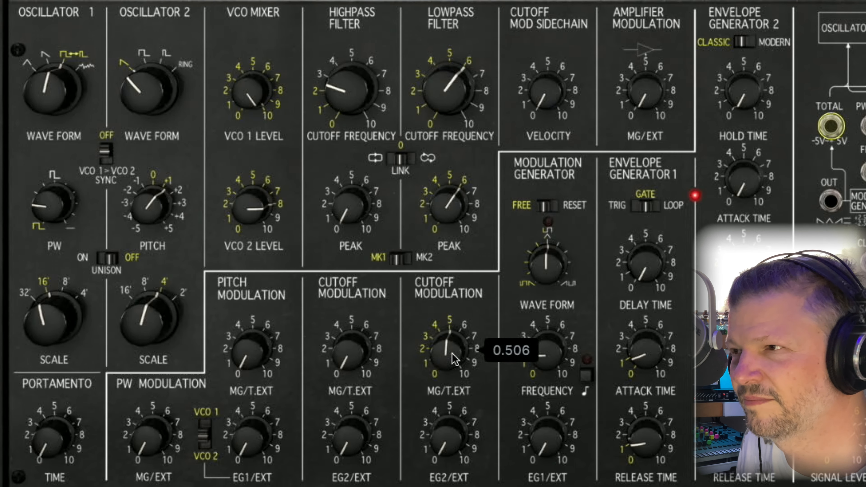
{"action": "left_click_drag", "start_coordinate": [449, 60], "coordinate": [449, 88]}
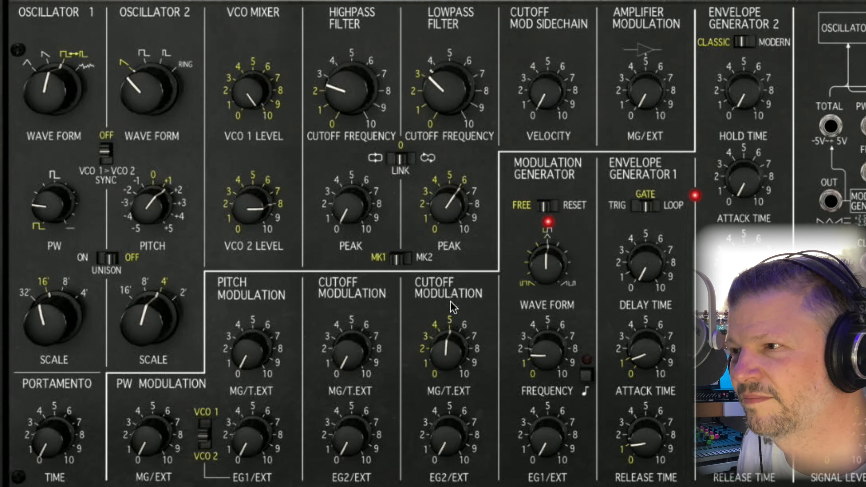
{"action": "mouse_move", "coordinate": [451, 364]}
{"action": "left_mouse_down"}
{"action": "mouse_move", "coordinate": [451, 342]}
{"action": "mouse_move", "coordinate": [451, 355]}
{"action": "left_mouse_up"}
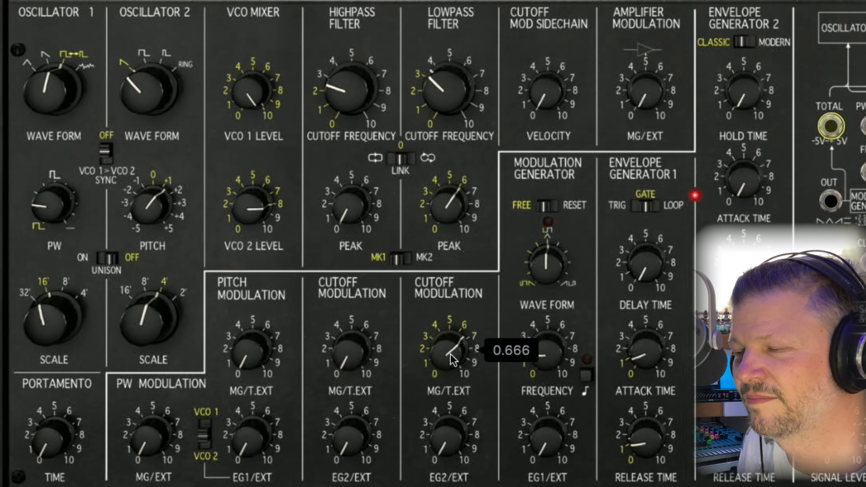
- Slow the Modulation Generator to 1.23 Hz and set the lowpass cutoff to about 4.5 on its scale
{"action": "left_click_drag", "start_coordinate": [551, 329], "coordinate": [542, 352]}
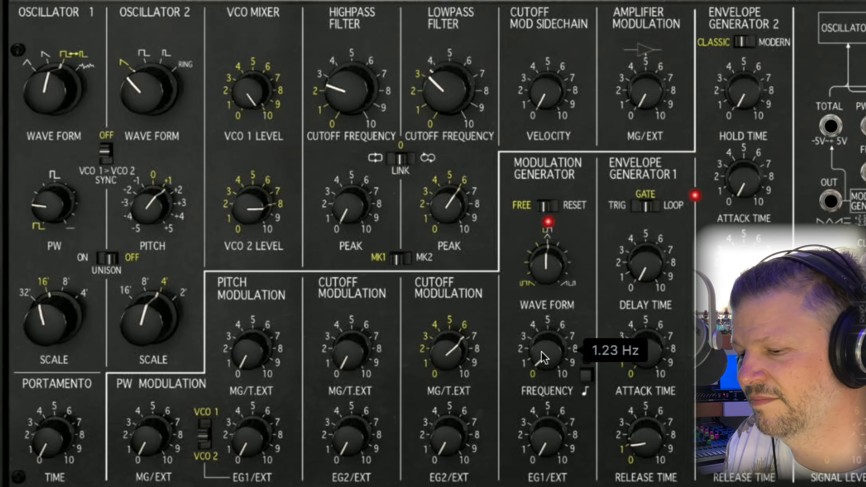
{"action": "mouse_move", "coordinate": [447, 116]}
{"action": "left_mouse_down"}
{"action": "mouse_move", "coordinate": [446, 102]}
{"action": "mouse_move", "coordinate": [446, 129]}
{"action": "left_mouse_up"}
- Set the lowpass cutoff's EG2/EXT modulation to about 4 and reduce its MG/T.EXT modulation to about 4
{"action": "mouse_move", "coordinate": [446, 443]}
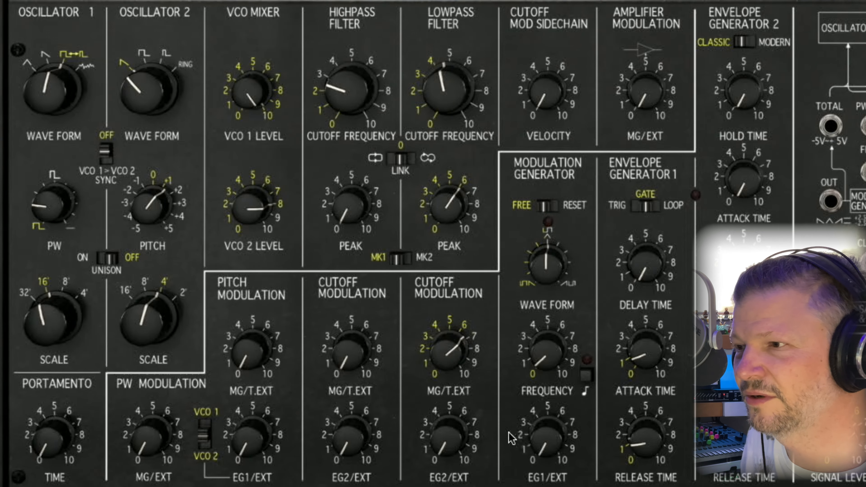
{"action": "left_click_drag", "start_coordinate": [457, 441], "coordinate": [457, 422]}
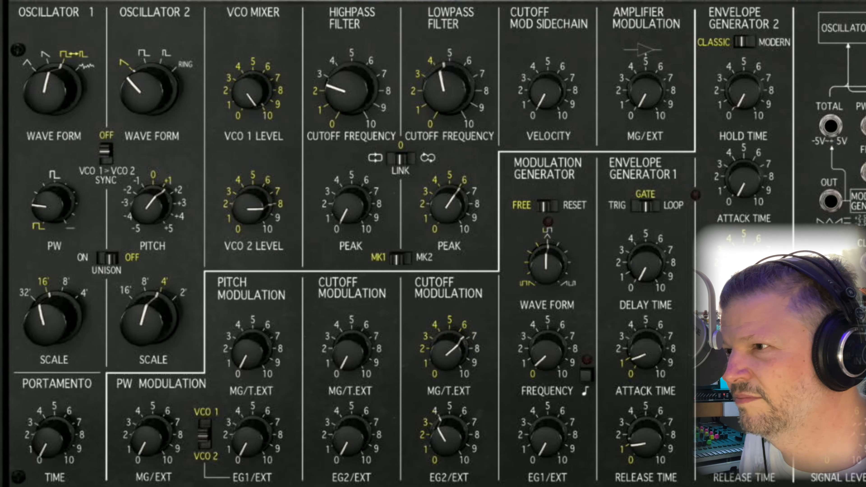
{"action": "left_click_drag", "start_coordinate": [455, 345], "coordinate": [443, 347]}
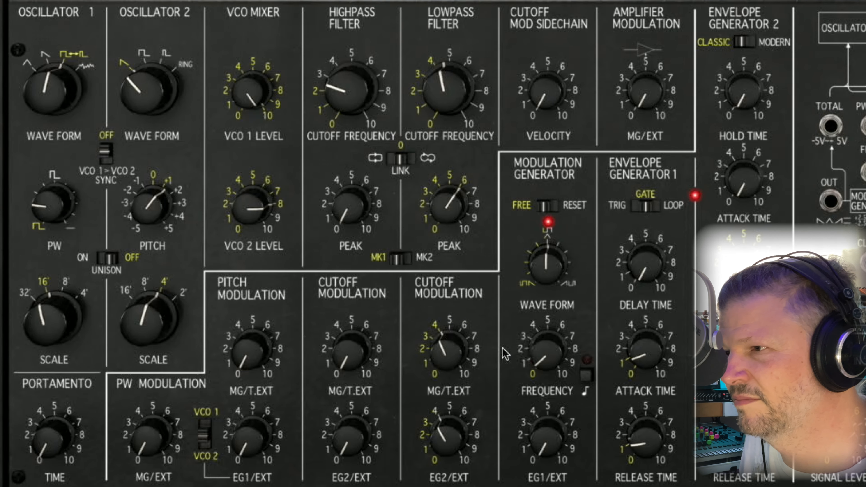
- Set the Modulation Generator frequency to 3.22 Hz and raise the lowpass cutoff's EG2/EXT modulation slightly
{"action": "mouse_move", "coordinate": [546, 352]}
{"action": "left_click_drag", "start_coordinate": [542, 354], "coordinate": [542, 344]}
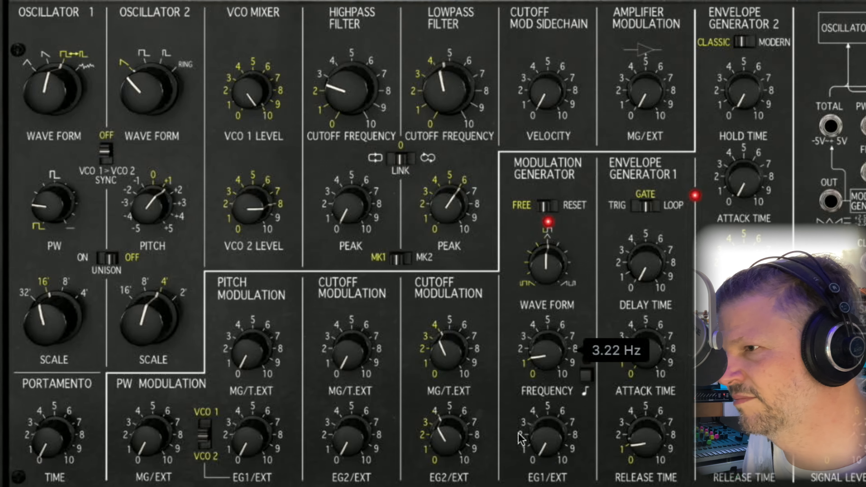
{"action": "left_click_drag", "start_coordinate": [460, 443], "coordinate": [461, 436]}
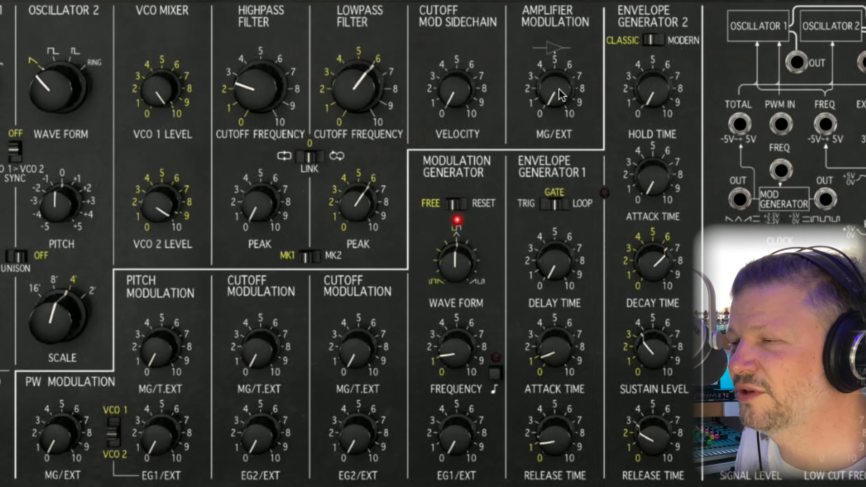
- Set the amplifier's MG/EXT modulation to 0.884 and the Modulation Generator frequency to about 4.78 Hz
{"action": "left_click_drag", "start_coordinate": [562, 95], "coordinate": [561, 70]}
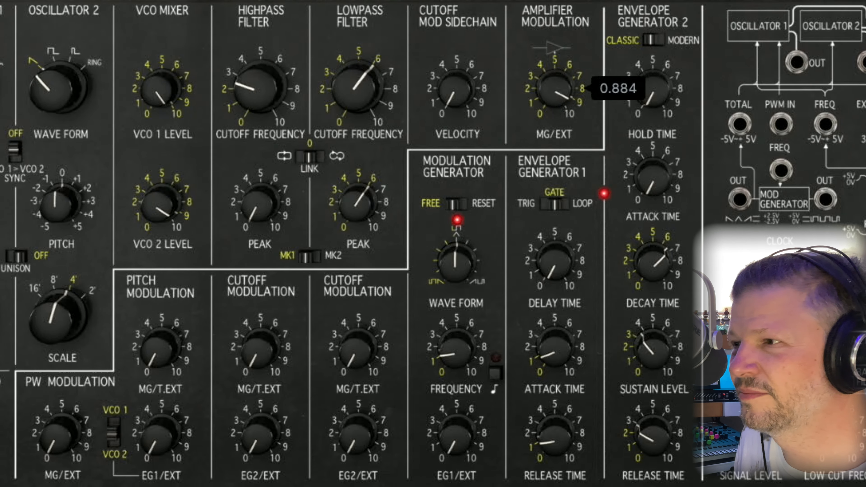
{"action": "left_click_drag", "start_coordinate": [461, 345], "coordinate": [460, 332]}
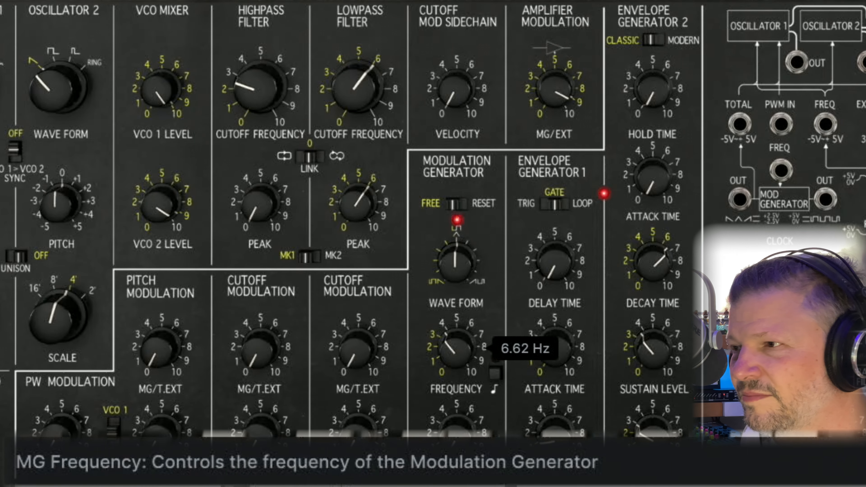
{"action": "left_click_drag", "start_coordinate": [459, 345], "coordinate": [460, 351]}
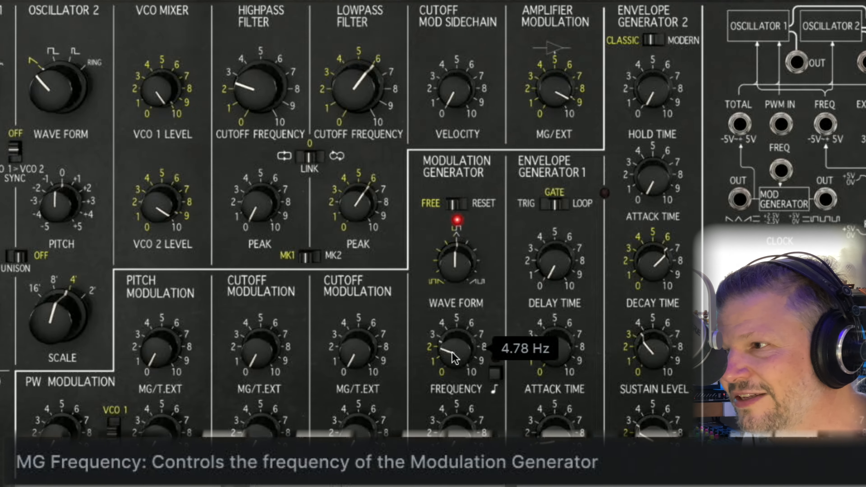
{"action": "left_click_drag", "start_coordinate": [453, 354], "coordinate": [448, 351]}
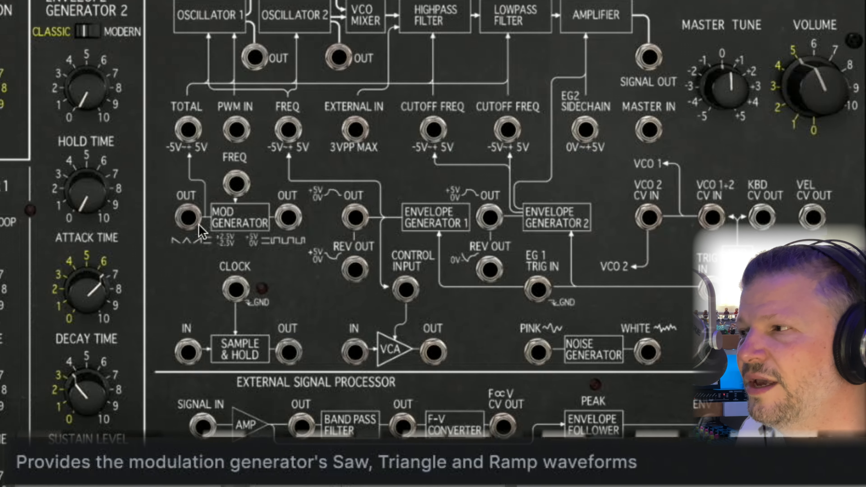
- Patch the Modulation Generator's pulse output to the EG2 sidechain input and set Envelope Generator 2's sustain level to 10
{"action": "left_click_drag", "start_coordinate": [293, 220], "coordinate": [587, 130]}
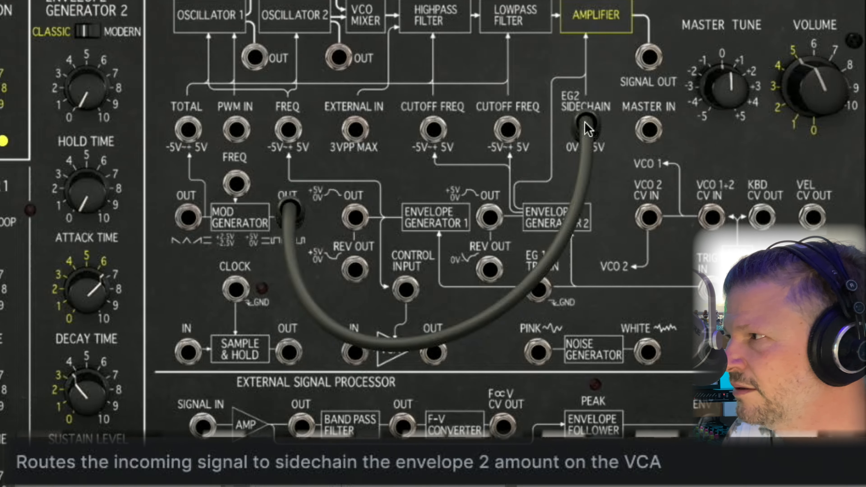
{"action": "left_click_drag", "start_coordinate": [289, 212], "coordinate": [307, 241]}
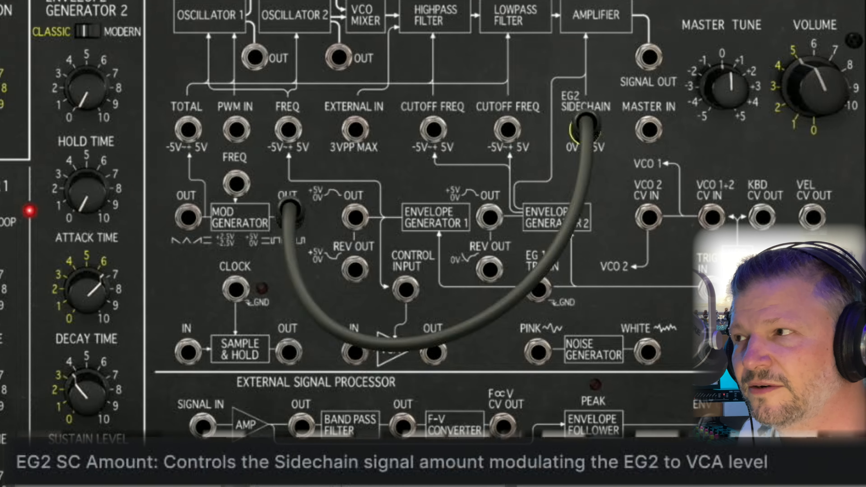
{"action": "mouse_move", "coordinate": [0, 88]}
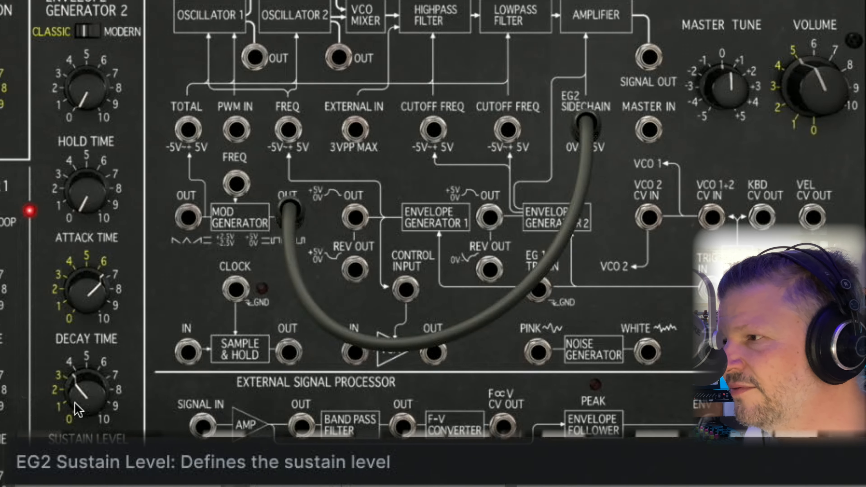
{"action": "left_click_drag", "start_coordinate": [75, 404], "coordinate": [75, 328]}
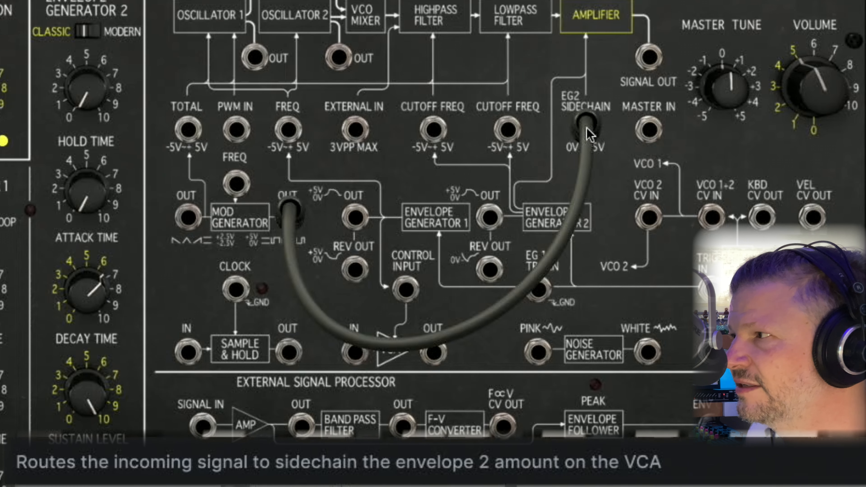
{"action": "left_click_drag", "start_coordinate": [587, 129], "coordinate": [592, 171]}
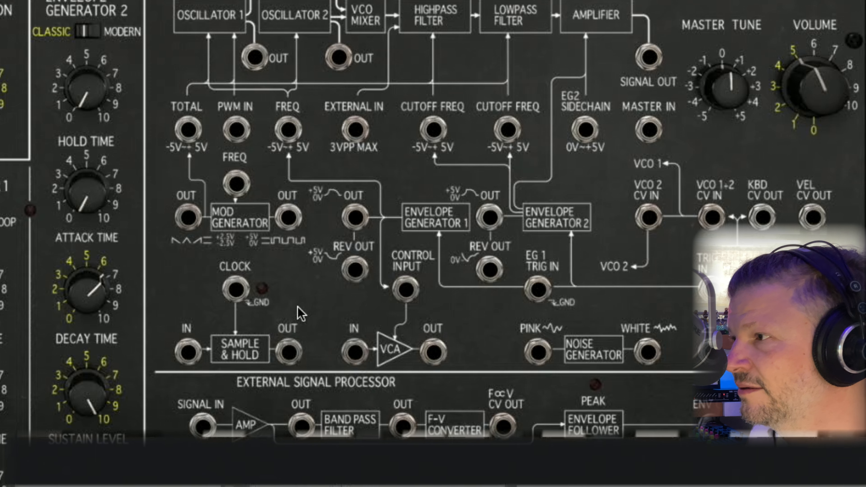
{"action": "left_click_drag", "start_coordinate": [299, 225], "coordinate": [591, 131]}
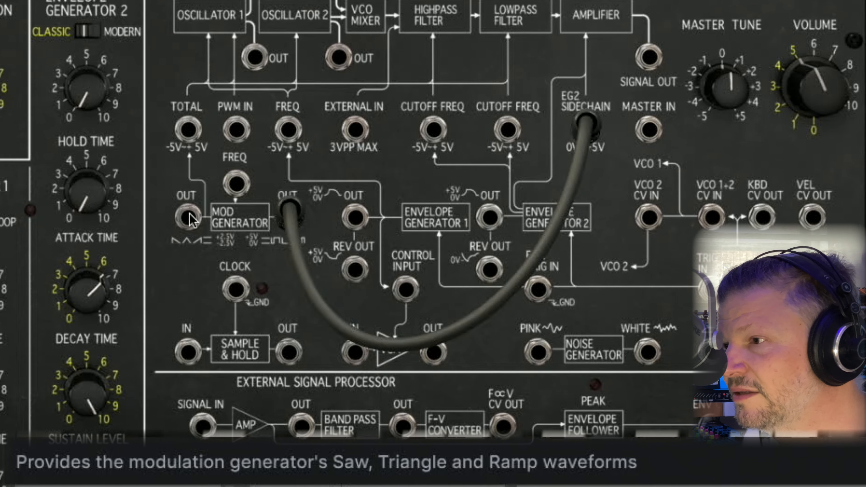
- Patch the Modulation Generator's saw/triangle output to the lowpass cutoff input and lower the generator's frequency to about 0.5 on its scale
{"action": "left_click_drag", "start_coordinate": [189, 218], "coordinate": [513, 132]}
{"action": "scroll", "coordinate": [100, 367], "scroll_direction": "up", "scroll_amount": 5}
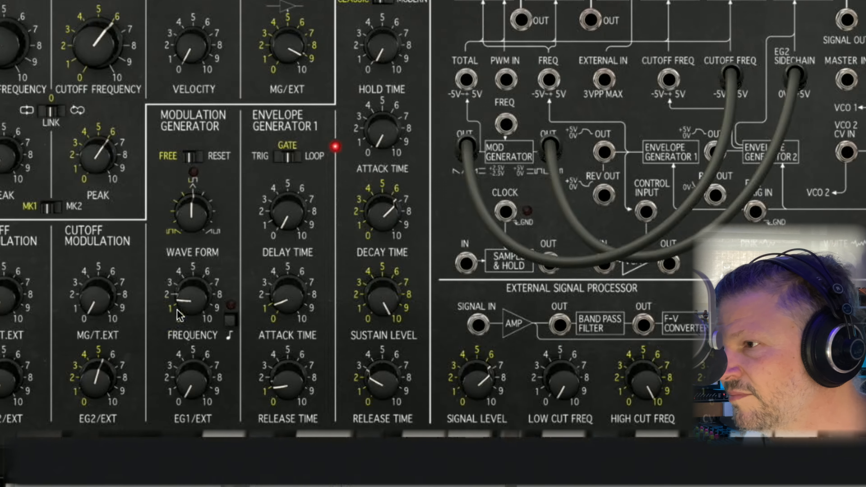
{"action": "scroll", "coordinate": [192, 295], "scroll_direction": "down", "scroll_amount": 6}
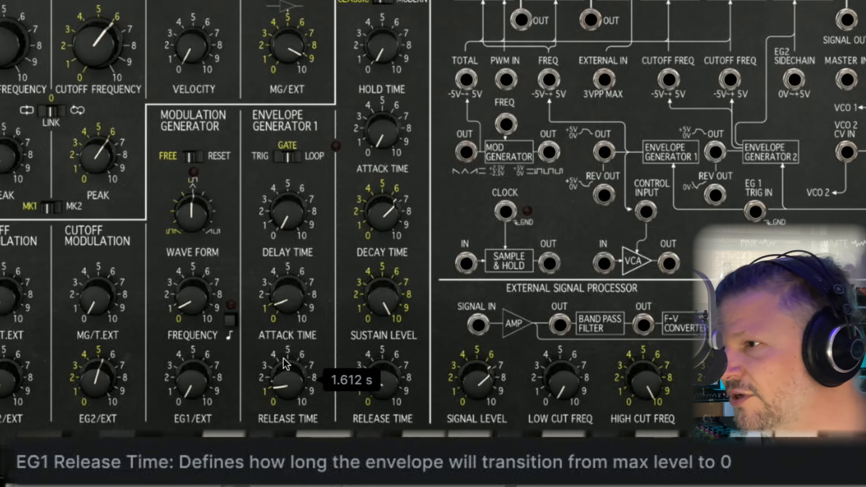
- Set Envelope Generator 1's attack to 0 and release to about 5, and zero the lowpass EG2/EXT and amplifier MG/EXT modulation
{"action": "mouse_move", "coordinate": [290, 307]}
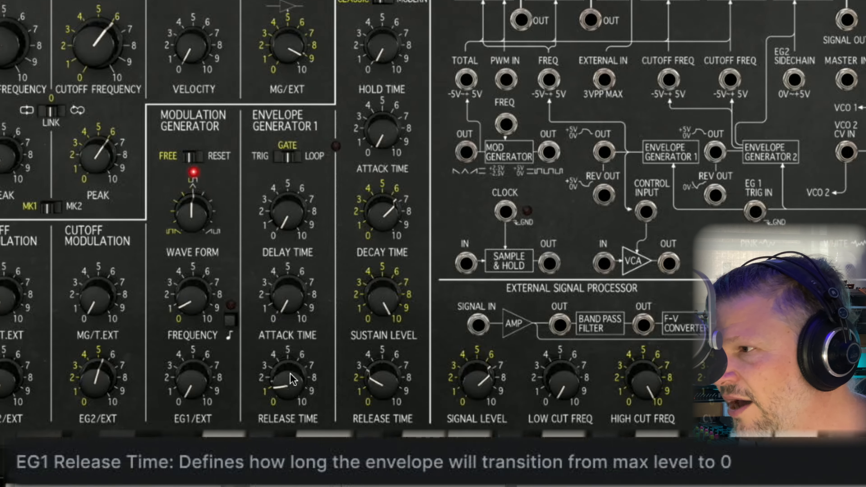
{"action": "left_click_drag", "start_coordinate": [292, 379], "coordinate": [293, 380]}
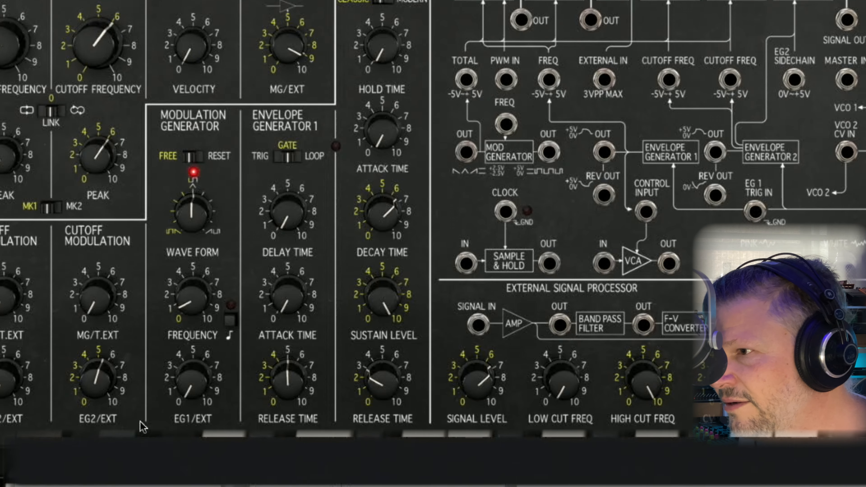
{"action": "left_click_drag", "start_coordinate": [98, 379], "coordinate": [97, 396]}
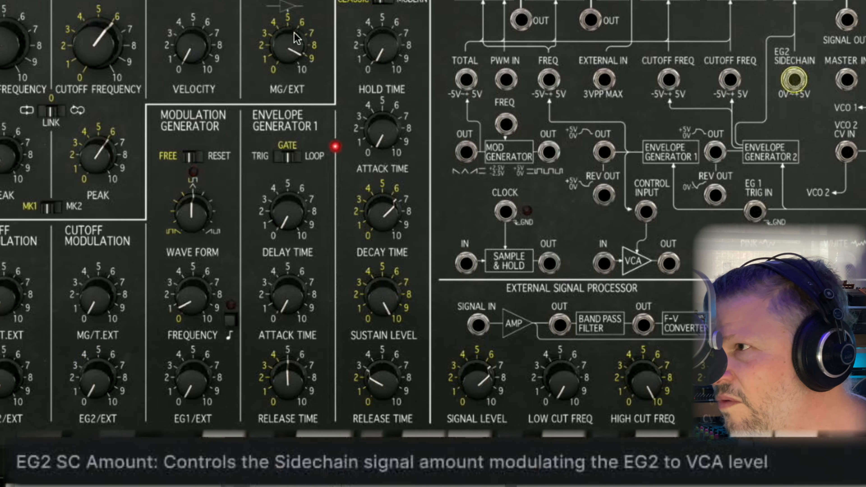
{"action": "double_click", "coordinate": [298, 38]}
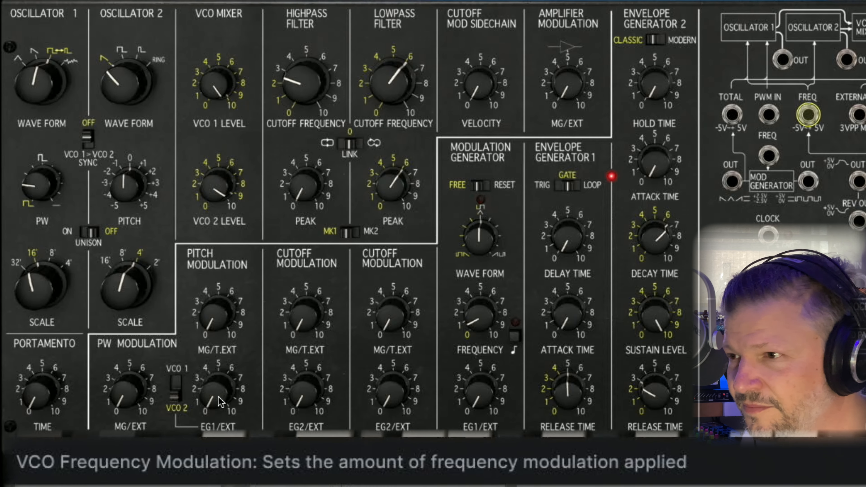
- Raise the pitch modulation's EG1/EXT amount to about 7 and set Envelope Generator 2's release time to about 3.5 on its scale
{"action": "left_click_drag", "start_coordinate": [220, 401], "coordinate": [220, 348]}
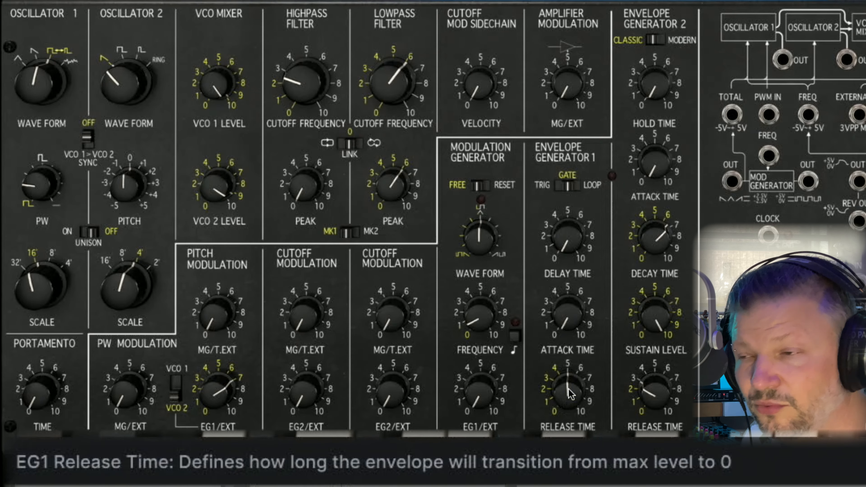
{"action": "mouse_move", "coordinate": [571, 394]}
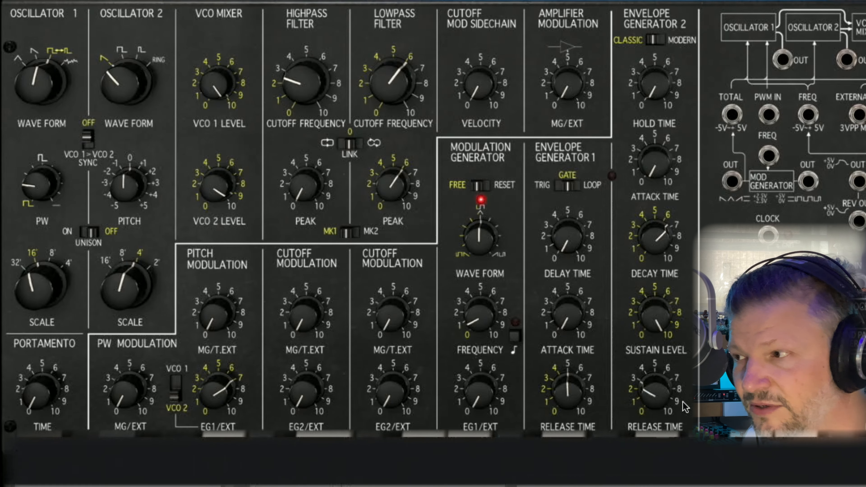
{"action": "left_click_drag", "start_coordinate": [658, 398], "coordinate": [658, 365]}
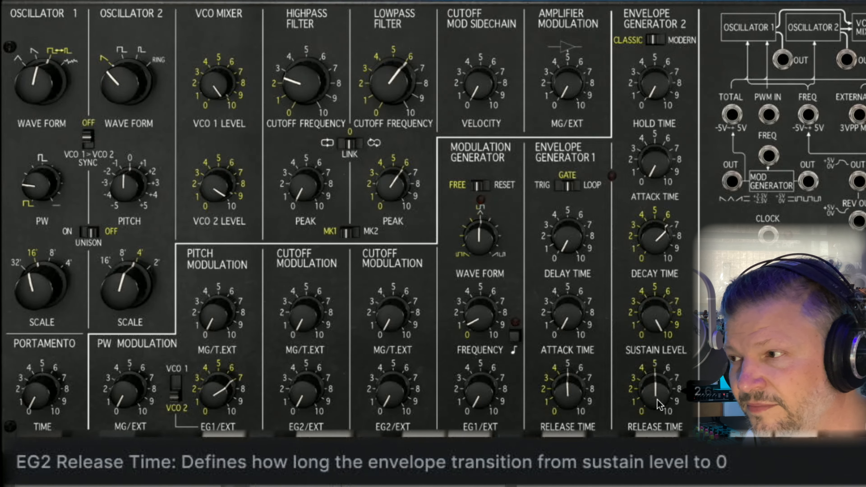
{"action": "left_click_drag", "start_coordinate": [659, 405], "coordinate": [659, 420]}
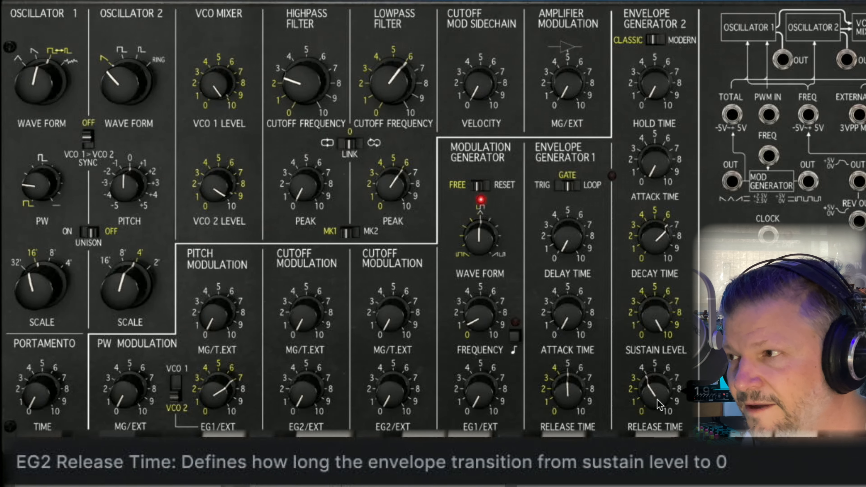
- Set Envelope Generator 1's release to 0 and attack to about 5, and raise Oscillator 2's pitch to about +1
{"action": "left_click_drag", "start_coordinate": [565, 377], "coordinate": [563, 401]}
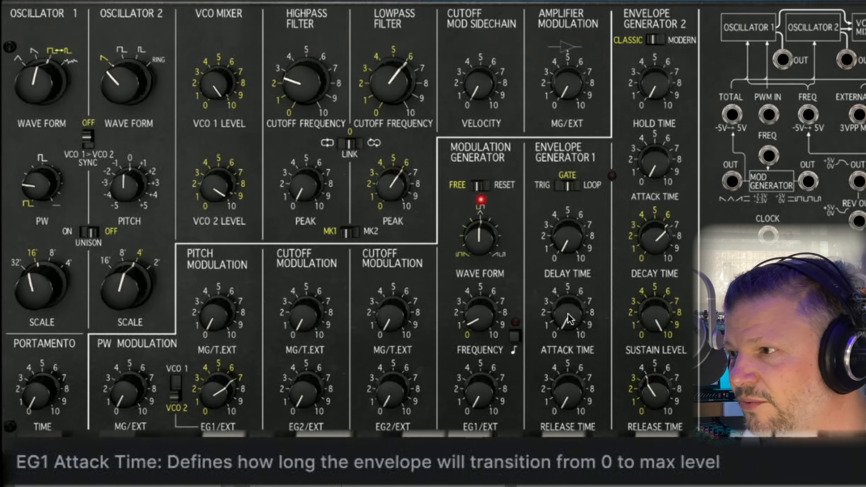
{"action": "left_click_drag", "start_coordinate": [569, 330], "coordinate": [570, 319]}
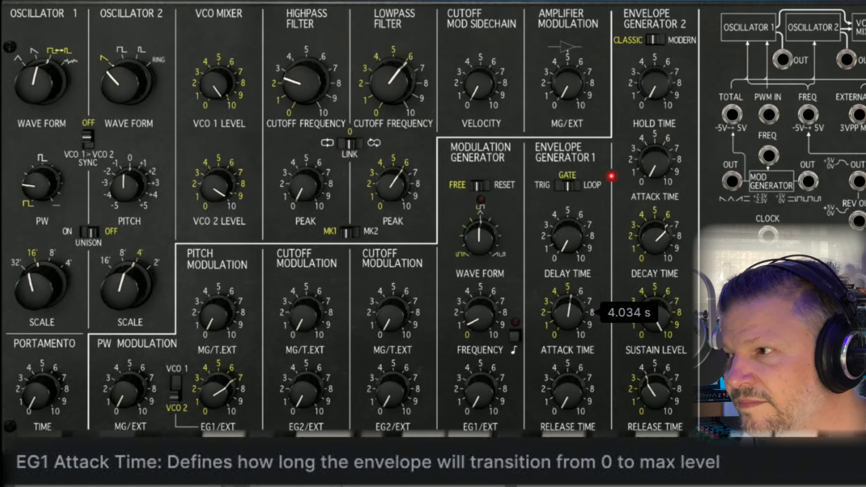
{"action": "left_click_drag", "start_coordinate": [570, 319], "coordinate": [570, 323]}
{"action": "left_click_drag", "start_coordinate": [122, 177], "coordinate": [122, 177]}
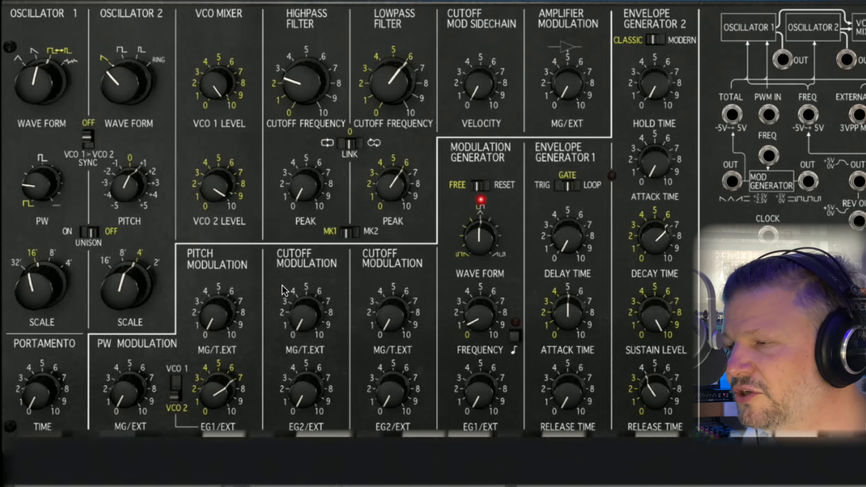
- Set Envelope Generator 1's release to about 3 in TRIG mode, and switch it to LOOP with the attack at about 2
{"action": "left_click", "coordinate": [561, 189]}
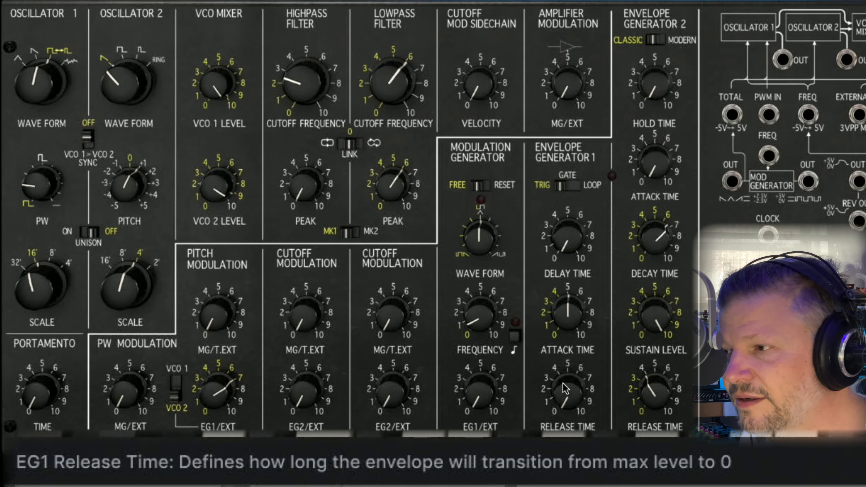
{"action": "scroll", "coordinate": [564, 389], "scroll_direction": "up", "scroll_amount": 5}
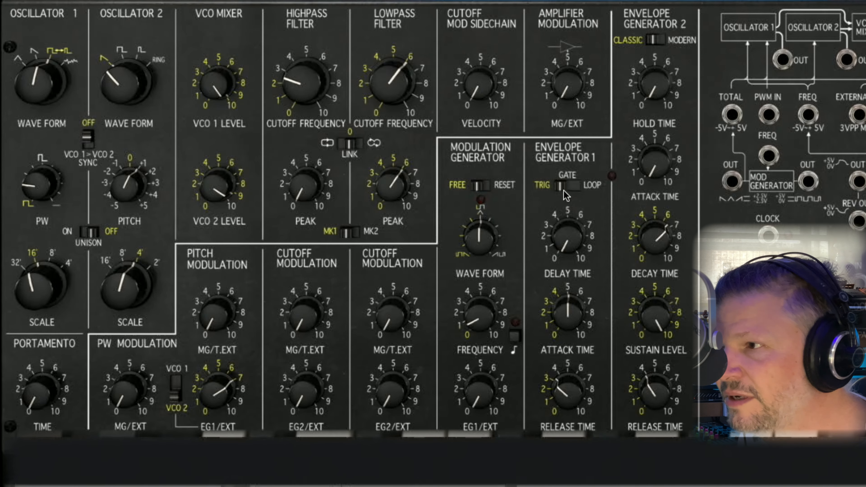
{"action": "left_click", "coordinate": [582, 186]}
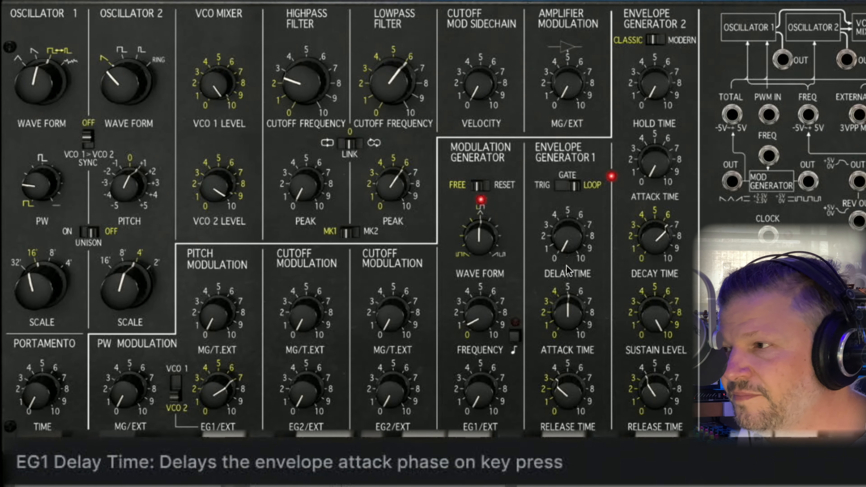
{"action": "left_click_drag", "start_coordinate": [568, 312], "coordinate": [567, 338]}
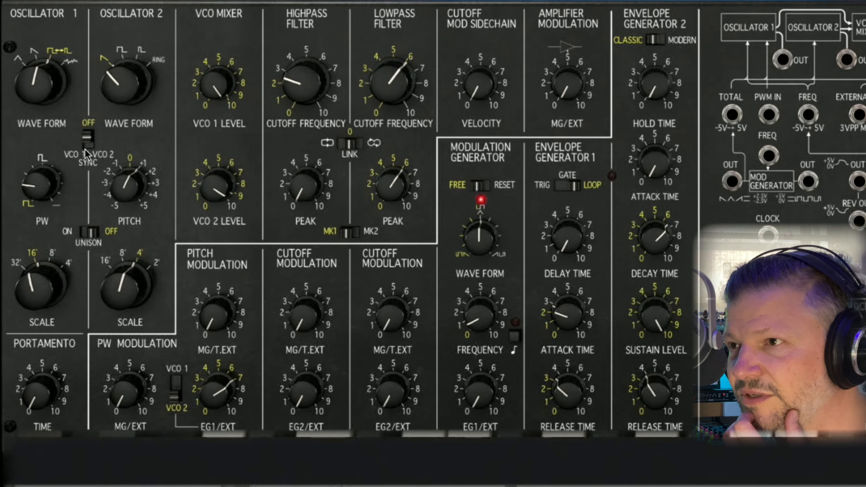
- Sync VCO 2 to VCO 1 with Oscillator 2's scale at 2', and raise the EG1/EXT pitch modulation to about 8.5
{"action": "left_click", "coordinate": [88, 141]}
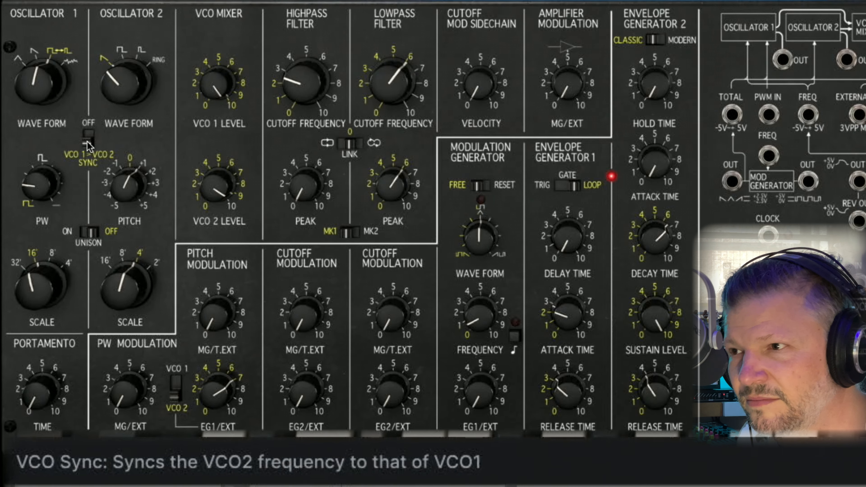
{"action": "left_click_drag", "start_coordinate": [121, 298], "coordinate": [120, 286]}
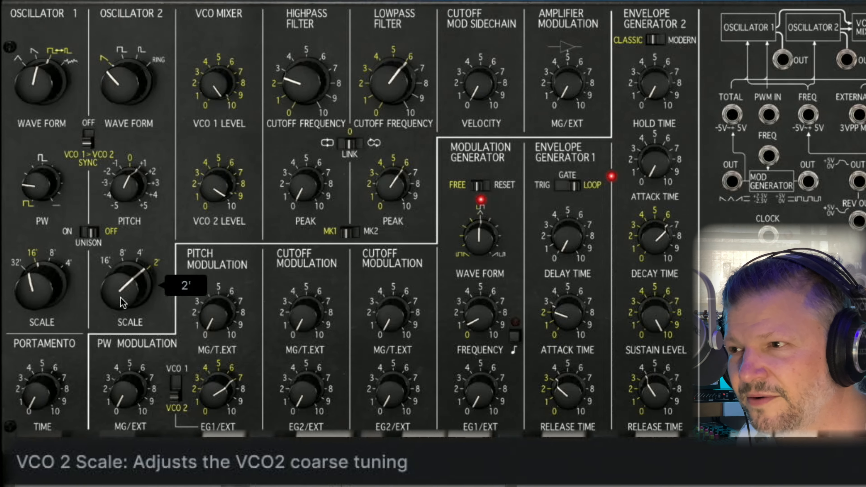
{"action": "mouse_move", "coordinate": [216, 402]}
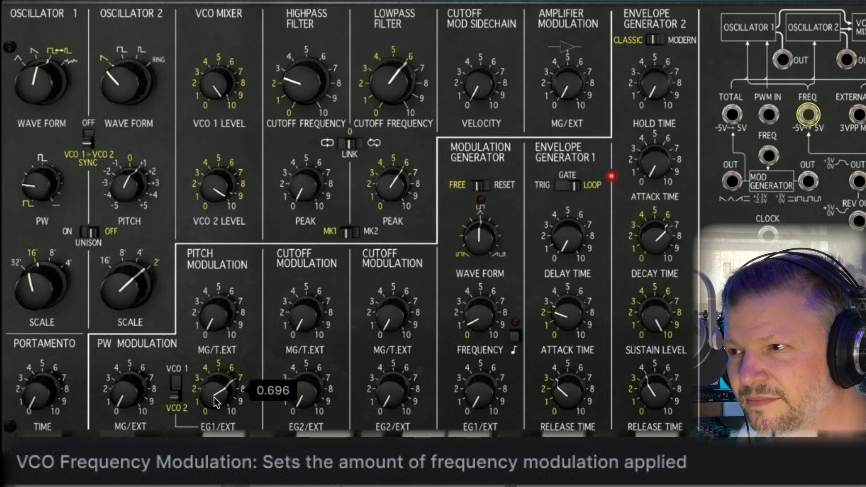
{"action": "left_click_drag", "start_coordinate": [217, 403], "coordinate": [216, 387]}
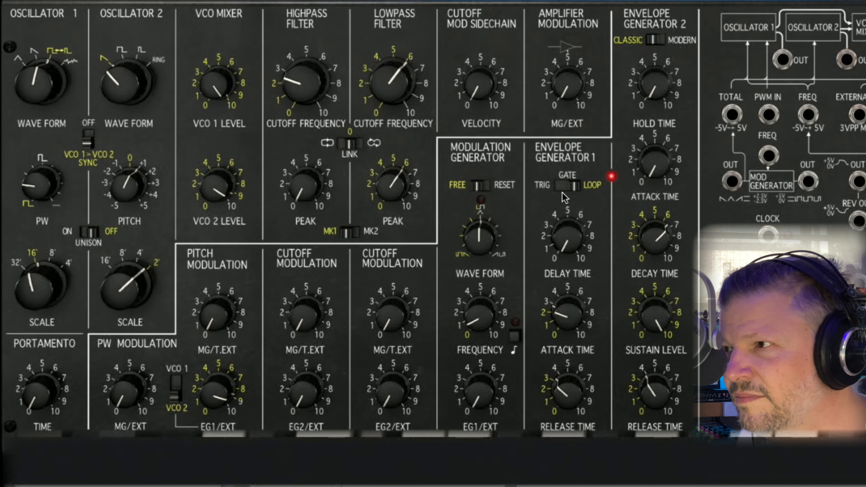
- Switch Envelope Generator 1 to TRIG with attack 0 and release about 4, and set the EG1/EXT pitch modulation to 0.524
{"action": "left_click", "coordinate": [568, 185]}
{"action": "left_click", "coordinate": [571, 187]}
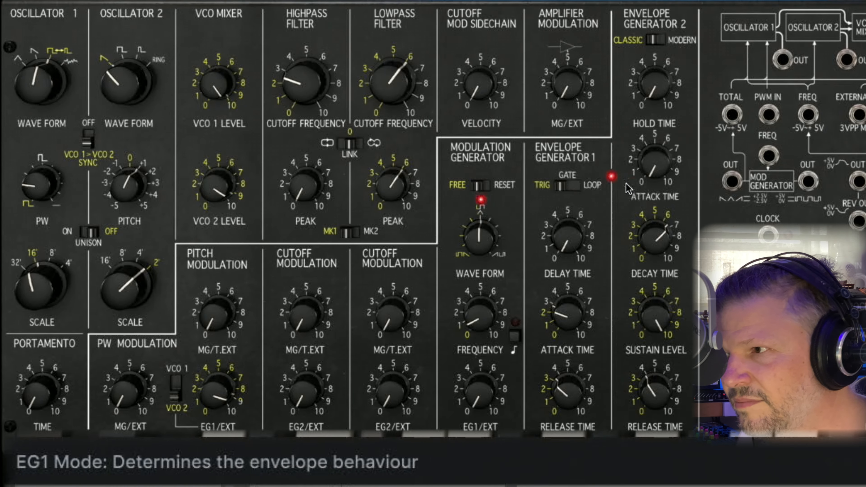
{"action": "double_click", "coordinate": [567, 314]}
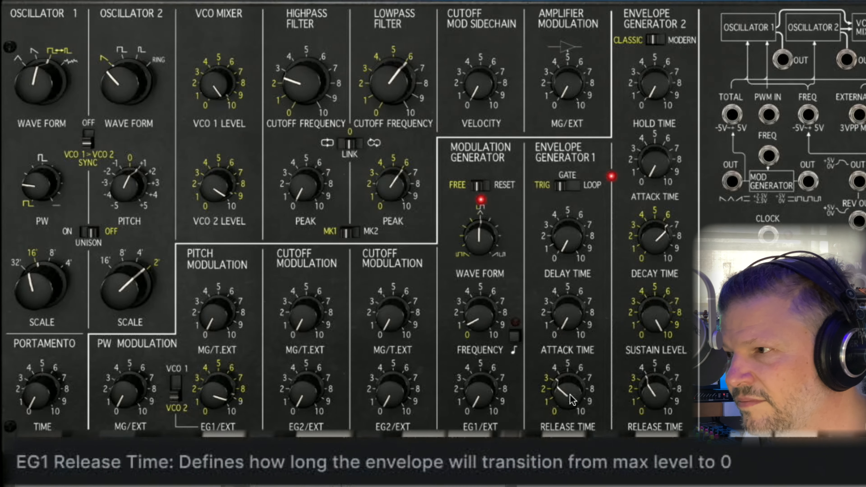
{"action": "left_click_drag", "start_coordinate": [567, 388], "coordinate": [572, 342]}
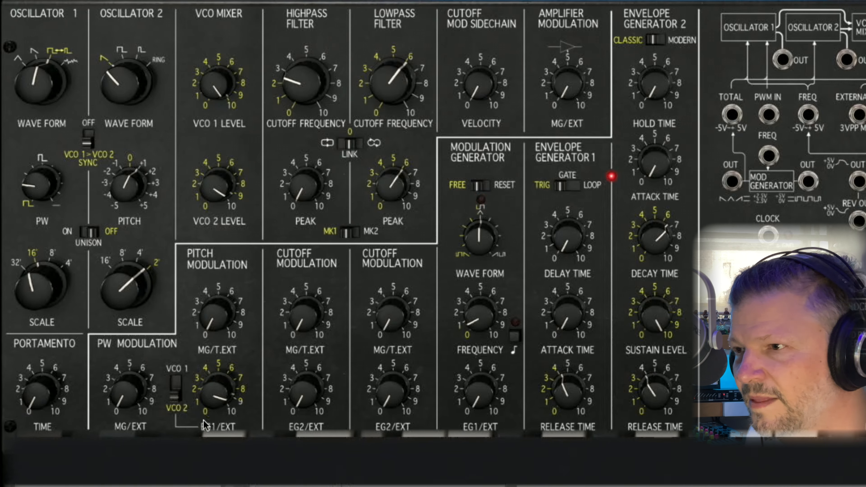
{"action": "left_click_drag", "start_coordinate": [213, 399], "coordinate": [213, 428]}
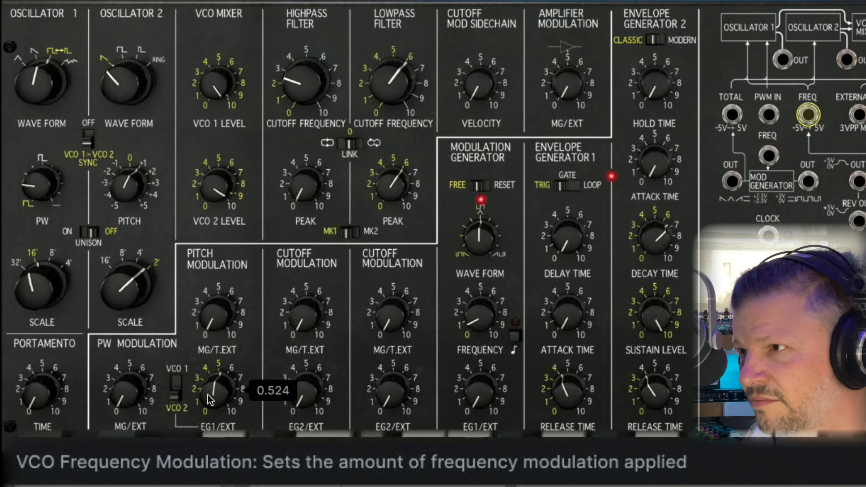
- Raise the lowpass filter's cutoff frequency to about 8.5 and lower its peak to 0
{"action": "left_click_drag", "start_coordinate": [393, 84], "coordinate": [393, 68]}
{"action": "left_click_drag", "start_coordinate": [392, 184], "coordinate": [401, 186]}
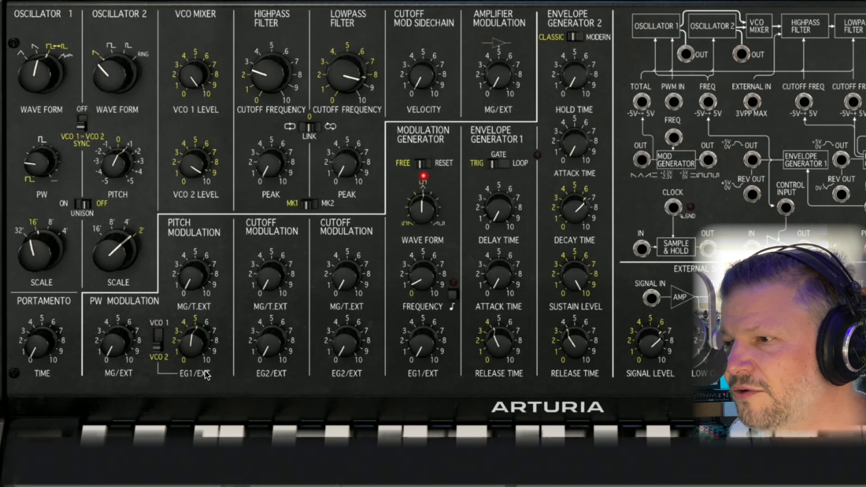
- Try patching the modulation generator's square wave output into the oscillators' FREQ input, and remove that cable
{"action": "mouse_move", "coordinate": [193, 354]}
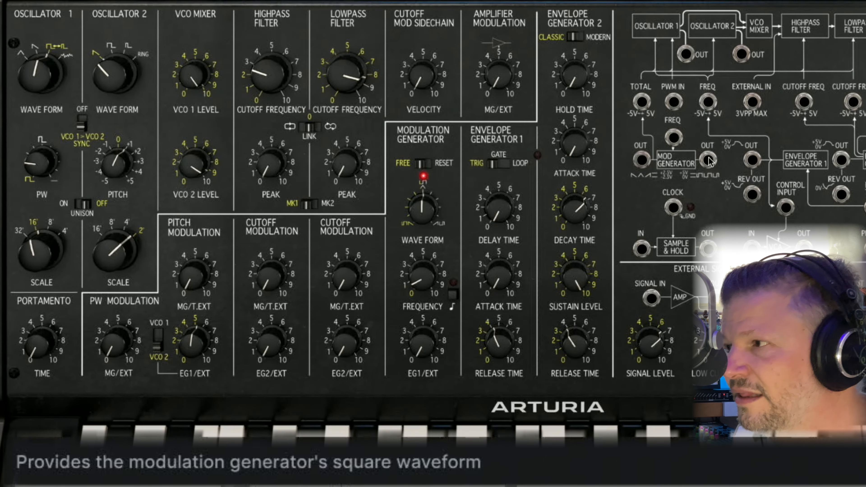
{"action": "left_click_drag", "start_coordinate": [707, 159], "coordinate": [708, 102]}
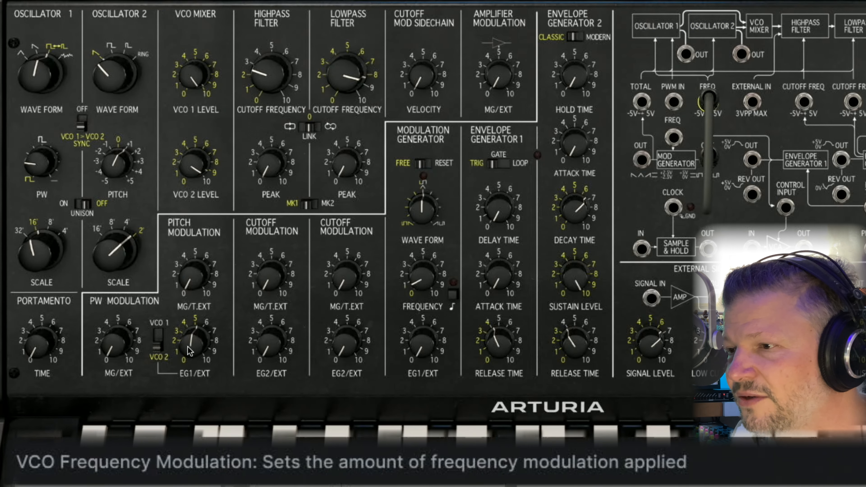
{"action": "mouse_move", "coordinate": [196, 353]}
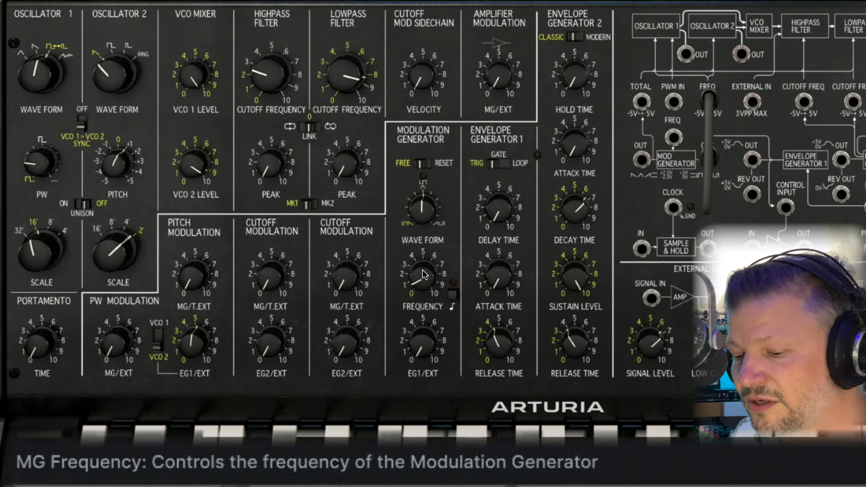
{"action": "mouse_move", "coordinate": [423, 274]}
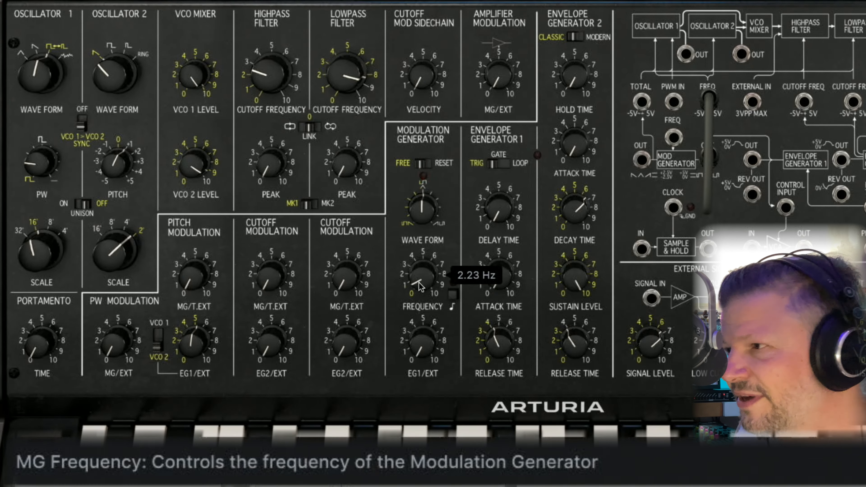
{"action": "left_click_drag", "start_coordinate": [708, 100], "coordinate": [734, 135]}
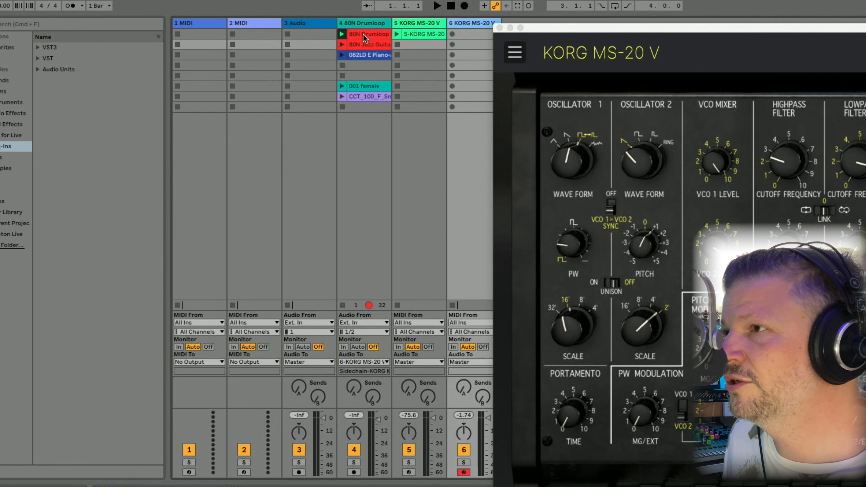
- Switch to Ableton Live, route the 80N Drumloop track's audio to Master and launch its drum loop clip
{"action": "left_click", "coordinate": [359, 357]}
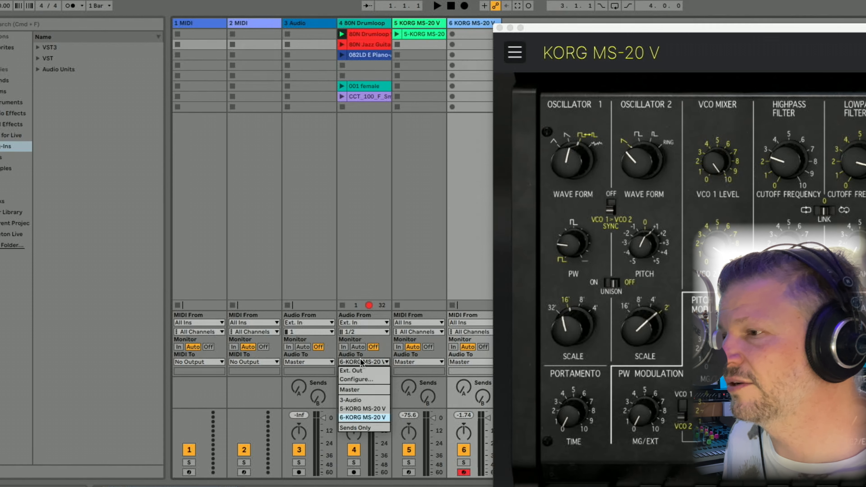
{"action": "left_click", "coordinate": [361, 391]}
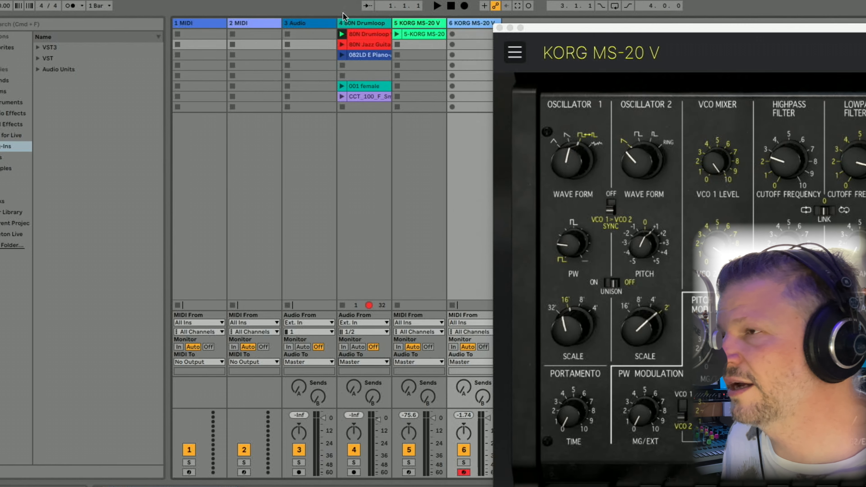
{"action": "left_click", "coordinate": [341, 34]}
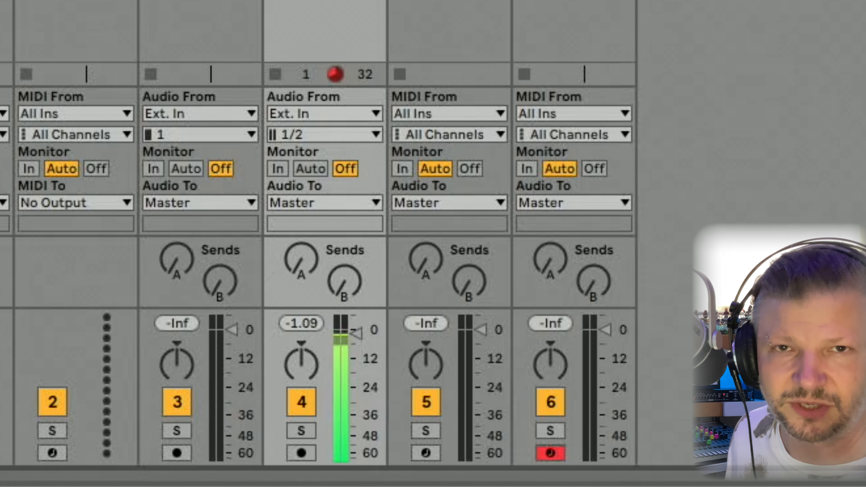
- Route the drum loop track's audio output to 6-KORG MS-20 V
{"action": "left_click", "coordinate": [332, 204]}
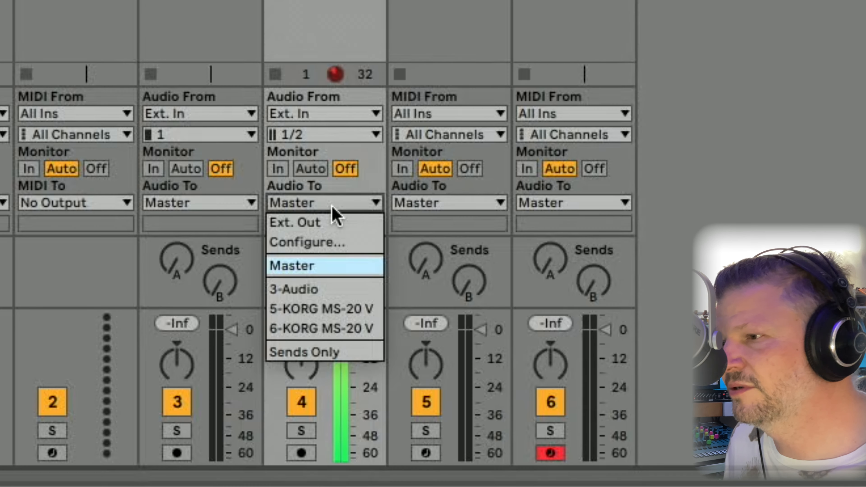
{"action": "left_click", "coordinate": [311, 330]}
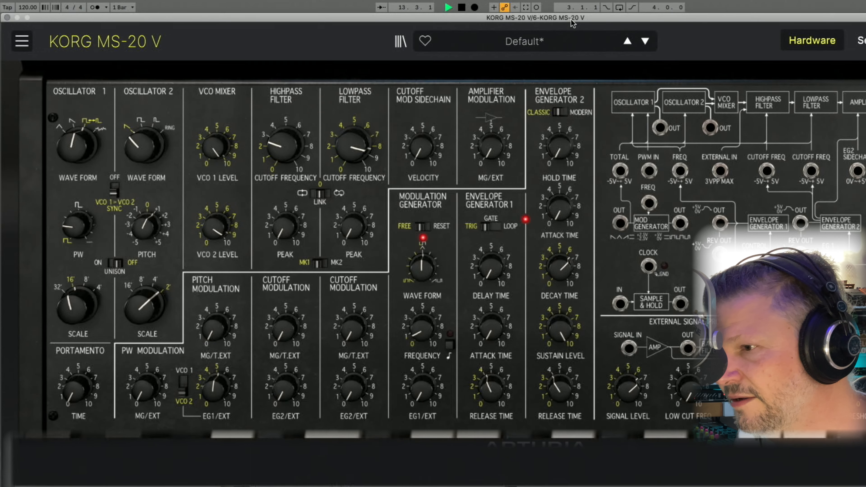
- Return to the KORG MS-20 V, open the lowpass cutoff to 10 and set both VCO mixer levels to about 10
{"action": "mouse_move", "coordinate": [203, 231]}
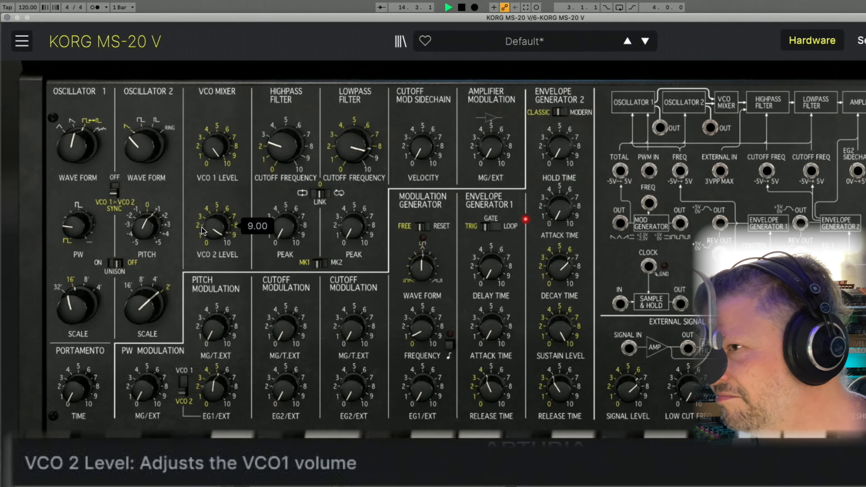
{"action": "left_click_drag", "start_coordinate": [353, 148], "coordinate": [353, 120]}
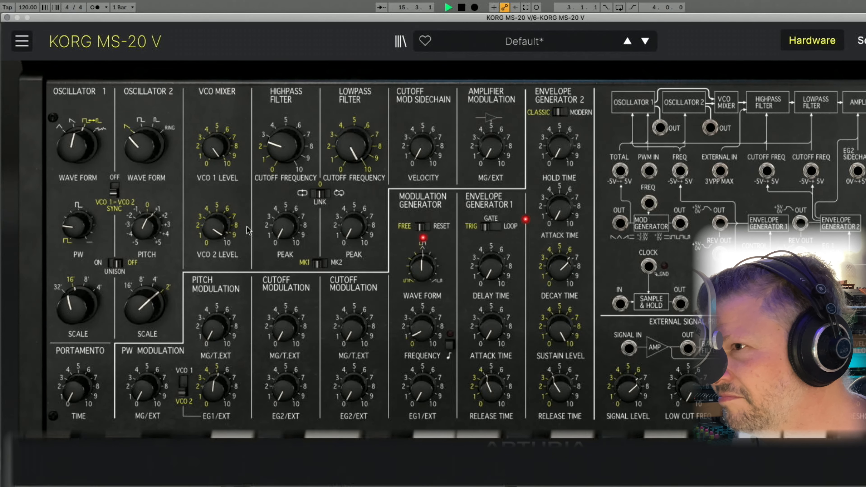
{"action": "mouse_move", "coordinate": [223, 232]}
{"action": "left_mouse_down"}
{"action": "mouse_move", "coordinate": [223, 294]}
{"action": "mouse_move", "coordinate": [223, 218]}
{"action": "left_mouse_up"}
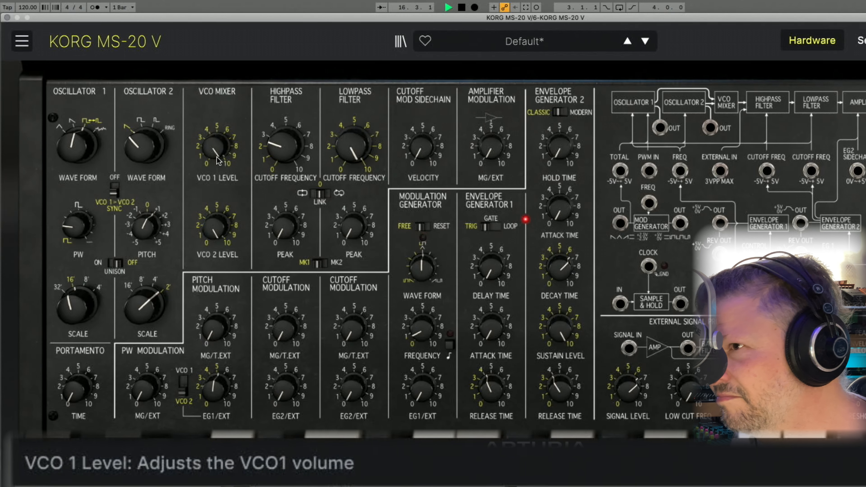
{"action": "mouse_move", "coordinate": [216, 147]}
{"action": "left_mouse_down"}
{"action": "mouse_move", "coordinate": [217, 218]}
{"action": "mouse_move", "coordinate": [217, 150]}
{"action": "left_mouse_up"}
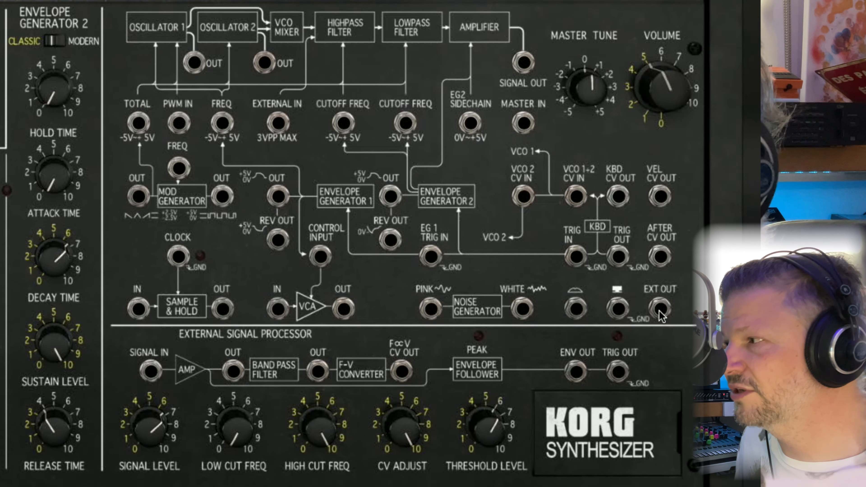
- Patch EXT OUT into EXTERNAL IN and set the VCO 1 and VCO 2 levels to 0
{"action": "left_click_drag", "start_coordinate": [661, 310], "coordinate": [278, 125]}
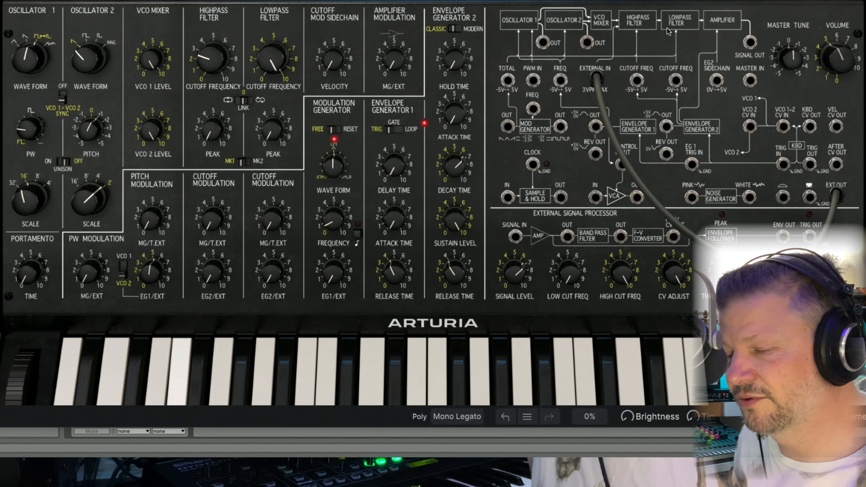
{"action": "left_click_drag", "start_coordinate": [152, 129], "coordinate": [152, 145]}
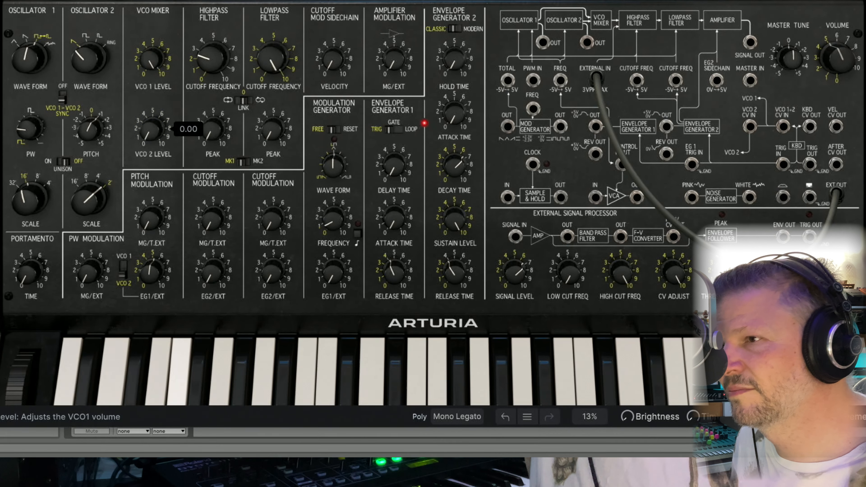
{"action": "left_click_drag", "start_coordinate": [152, 58], "coordinate": [150, 71]}
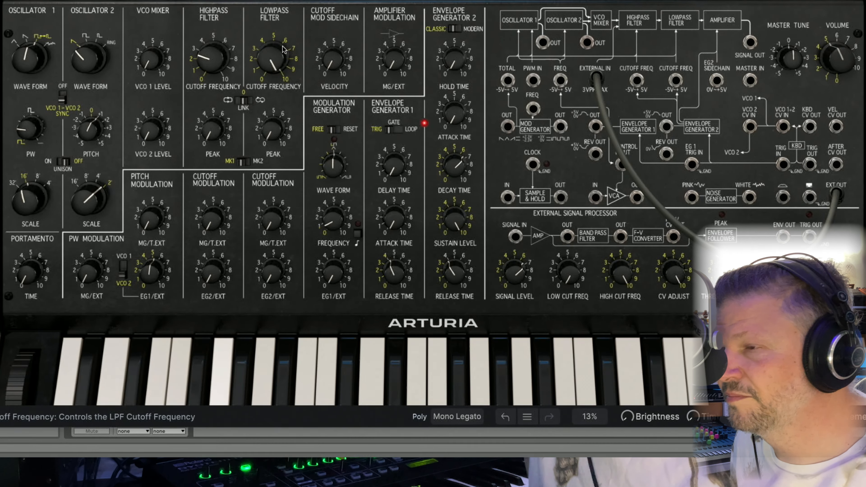
- Sweep the lowpass filter over the drum loop, setting its peak to about 7 and its cutoff to about 6
{"action": "left_click_drag", "start_coordinate": [284, 49], "coordinate": [274, 57]}
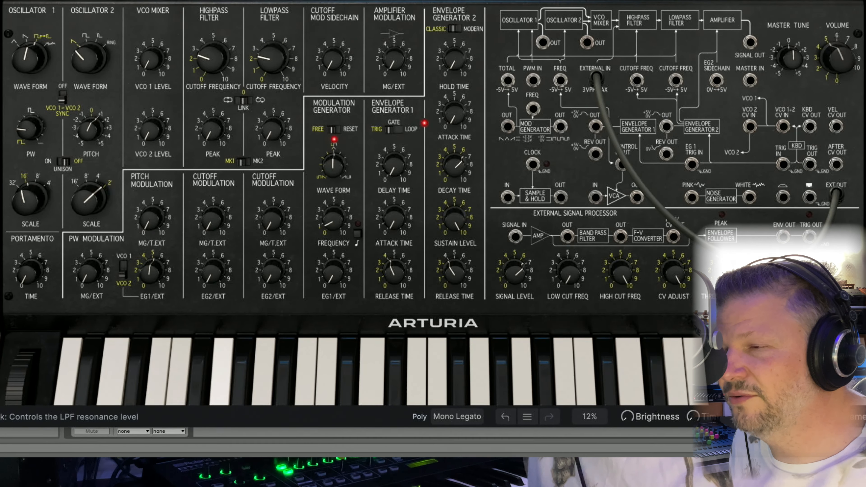
{"action": "mouse_move", "coordinate": [274, 129]}
{"action": "left_mouse_down"}
{"action": "mouse_move", "coordinate": [274, 48]}
{"action": "mouse_move", "coordinate": [273, 139]}
{"action": "left_mouse_up"}
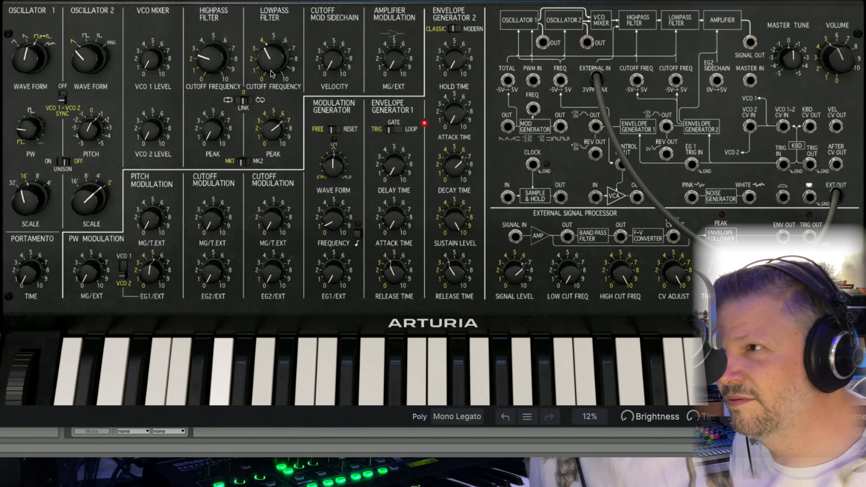
{"action": "left_click_drag", "start_coordinate": [272, 68], "coordinate": [272, 58]}
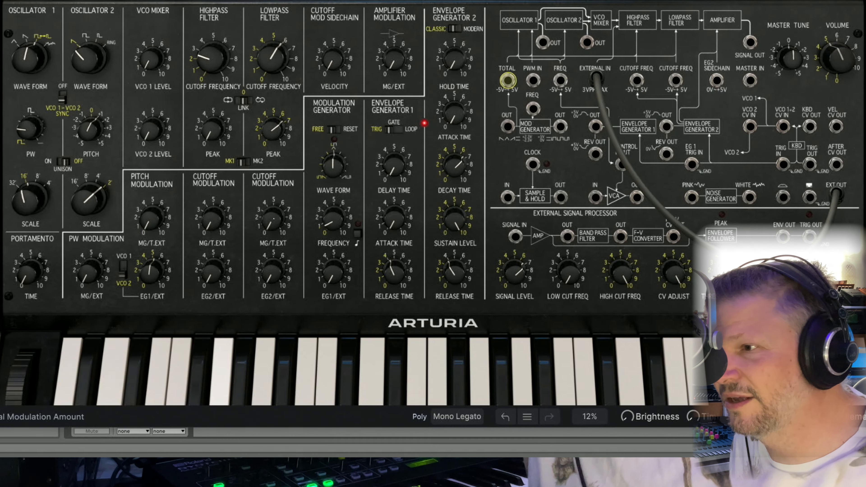
- Set the lowpass filter's MG/T.EXT cutoff modulation to 0.708, its cutoff to about 5 and its peak to 0.424
{"action": "left_click_drag", "start_coordinate": [272, 221], "coordinate": [273, 202]}
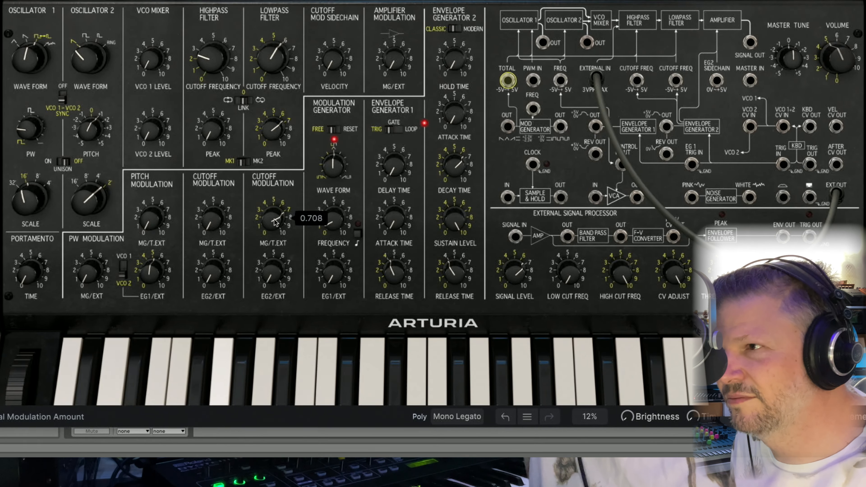
{"action": "mouse_move", "coordinate": [274, 56]}
{"action": "left_mouse_down"}
{"action": "mouse_move", "coordinate": [272, 63]}
{"action": "mouse_move", "coordinate": [272, 55]}
{"action": "left_mouse_up"}
{"action": "left_click_drag", "start_coordinate": [272, 121], "coordinate": [271, 125]}
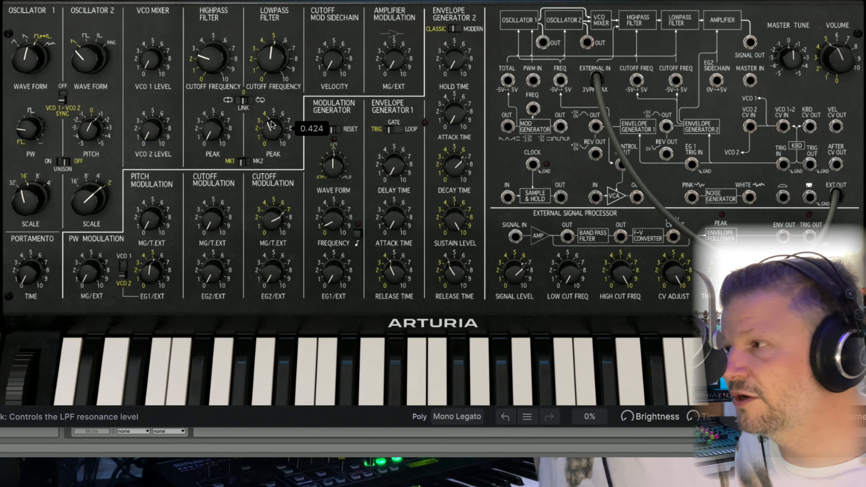
- Remove the cable between EXT OUT and EXTERNAL IN, and patch EXT OUT into the external signal processor's SIGNAL IN
{"action": "left_click_drag", "start_coordinate": [595, 80], "coordinate": [595, 97]}
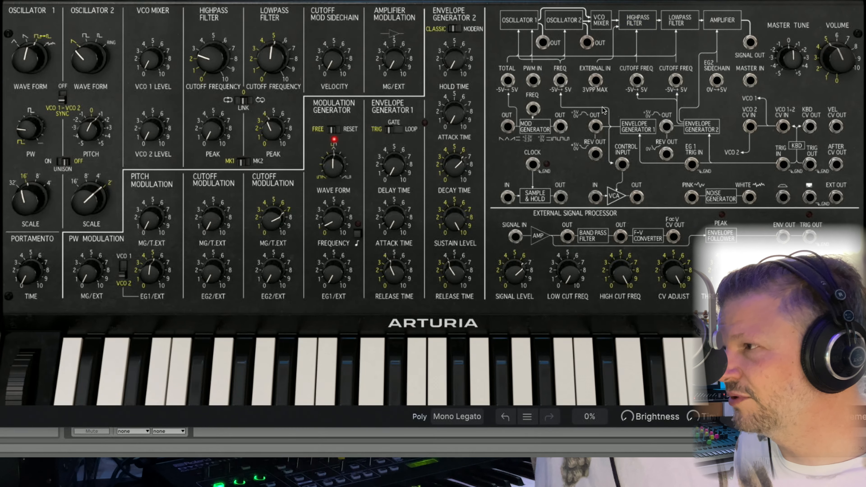
{"action": "left_click_drag", "start_coordinate": [834, 197], "coordinate": [832, 197]}
{"action": "left_click_drag", "start_coordinate": [650, 298], "coordinate": [185, 350]}
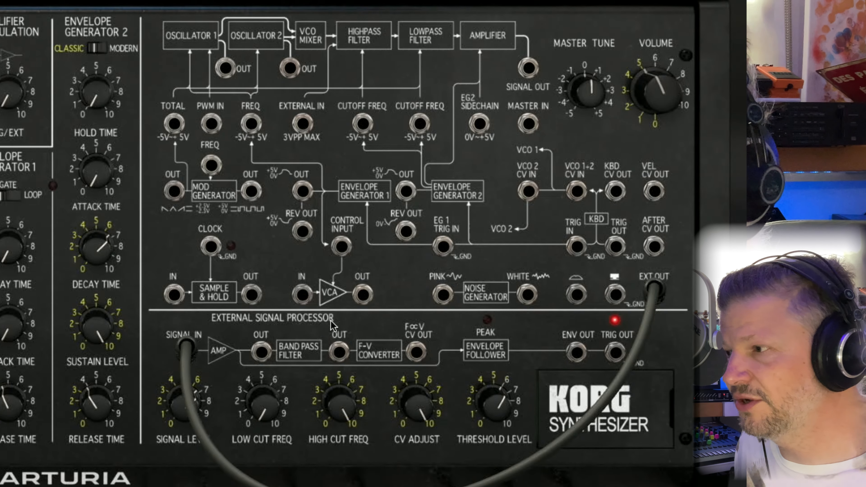
- Adjust the external signal processor's signal level to about 38.5 dB
{"action": "left_click_drag", "start_coordinate": [185, 420], "coordinate": [186, 388]}
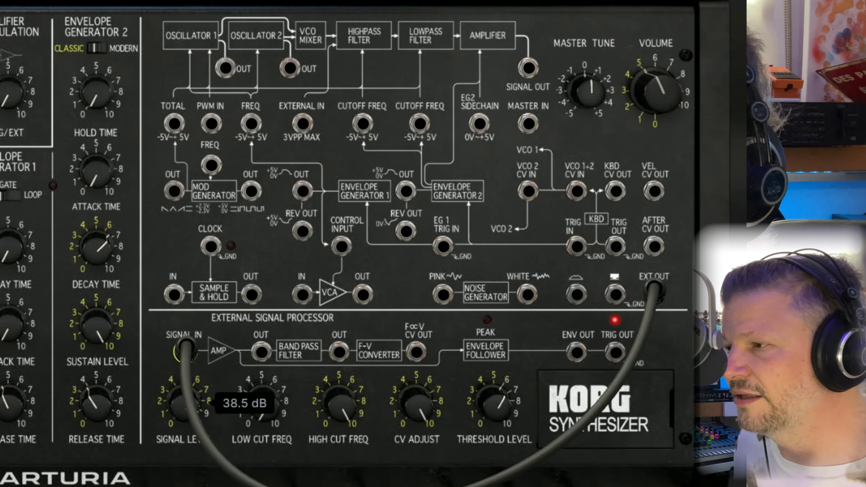
{"action": "left_click_drag", "start_coordinate": [186, 402], "coordinate": [185, 406]}
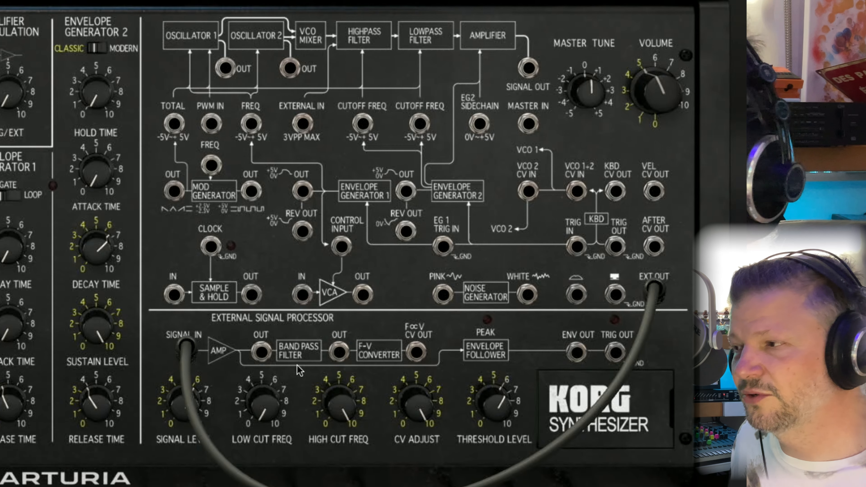
- Sweep the external signal processor's low cut and high cut frequencies, ending with low cut at 1799 Hz and high cut at 10
{"action": "left_click_drag", "start_coordinate": [271, 392], "coordinate": [271, 415]}
{"action": "left_click_drag", "start_coordinate": [338, 396], "coordinate": [265, 383]}
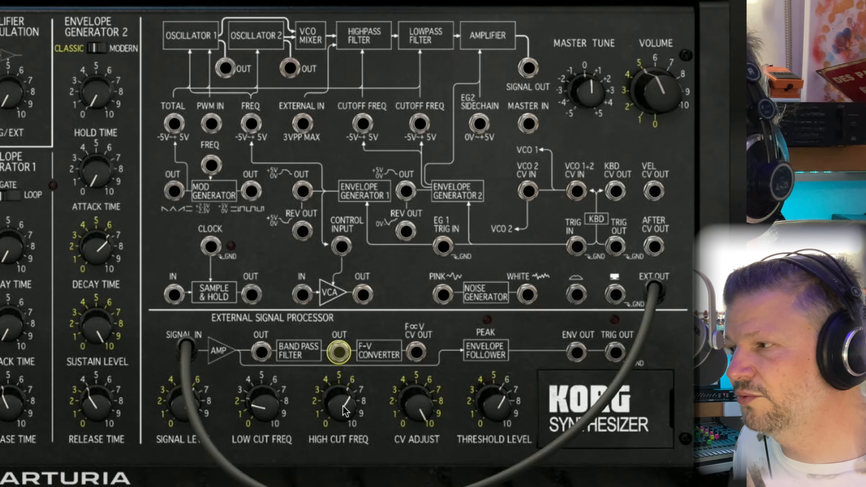
{"action": "left_click_drag", "start_coordinate": [345, 411], "coordinate": [345, 422]}
{"action": "mouse_move", "coordinate": [265, 406]}
{"action": "left_mouse_down"}
{"action": "mouse_move", "coordinate": [265, 392]}
{"action": "mouse_move", "coordinate": [273, 394]}
{"action": "left_mouse_up"}
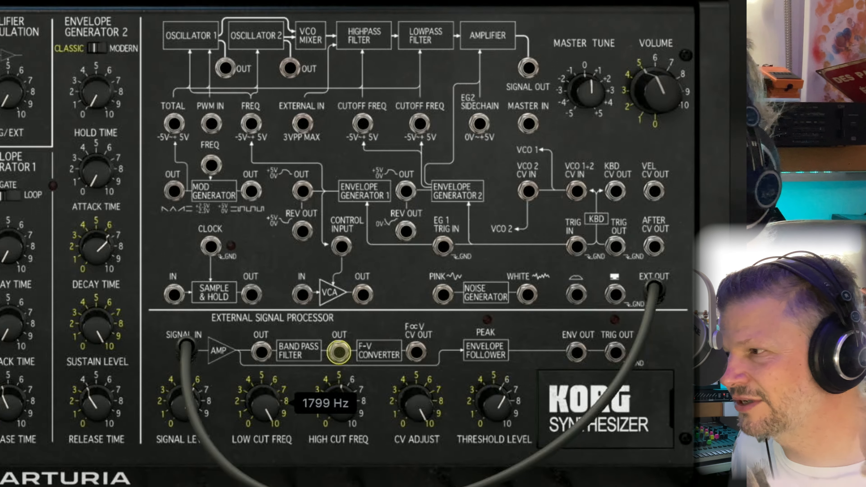
{"action": "left_click_drag", "start_coordinate": [341, 410], "coordinate": [341, 396]}
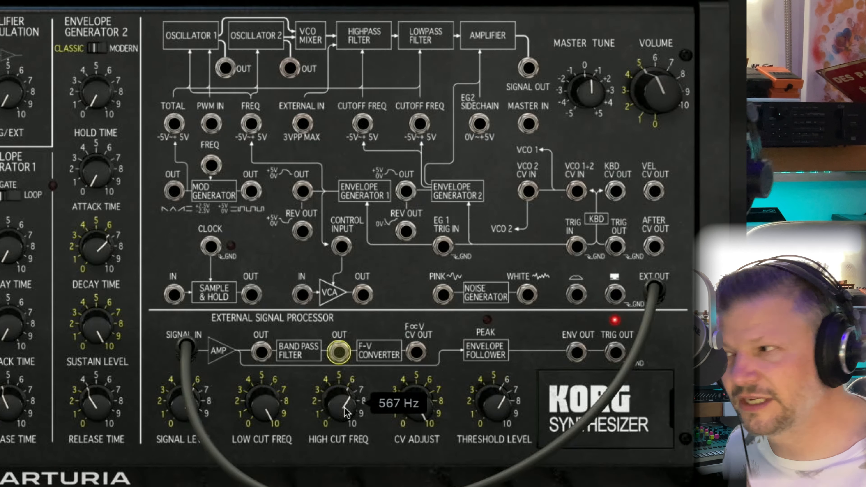
{"action": "left_click_drag", "start_coordinate": [275, 411], "coordinate": [275, 411]}
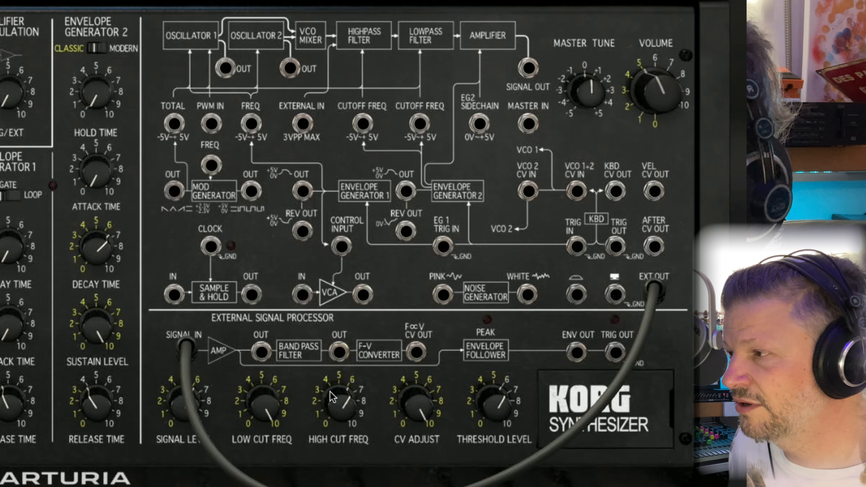
{"action": "mouse_move", "coordinate": [341, 408]}
{"action": "left_mouse_down"}
{"action": "mouse_move", "coordinate": [342, 393]}
{"action": "mouse_move", "coordinate": [341, 420]}
{"action": "mouse_move", "coordinate": [338, 398]}
{"action": "mouse_move", "coordinate": [338, 411]}
{"action": "left_mouse_up"}
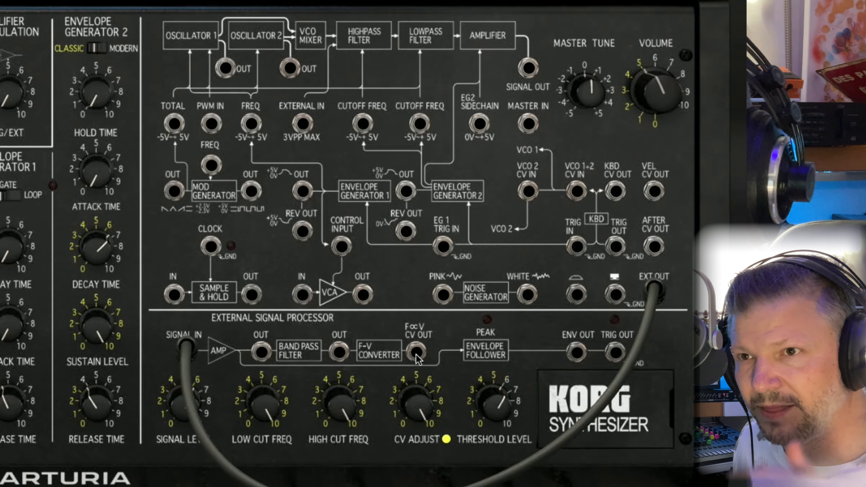
- Patch the F-V converter's CV OUT into FREQ, with the VCO 1 level at 10 and EG1/EXT pitch modulation at about 8
{"action": "left_click_drag", "start_coordinate": [417, 354], "coordinate": [251, 123]}
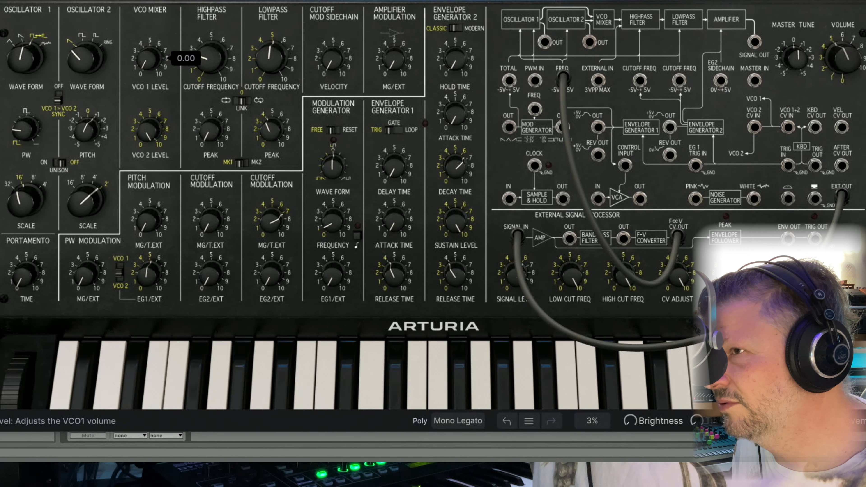
{"action": "left_click_drag", "start_coordinate": [148, 60], "coordinate": [148, 10]}
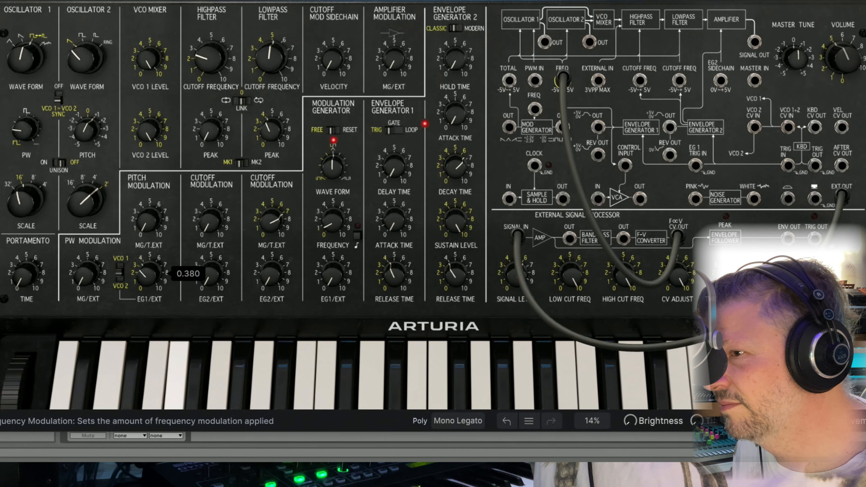
{"action": "left_click_drag", "start_coordinate": [150, 280], "coordinate": [149, 279]}
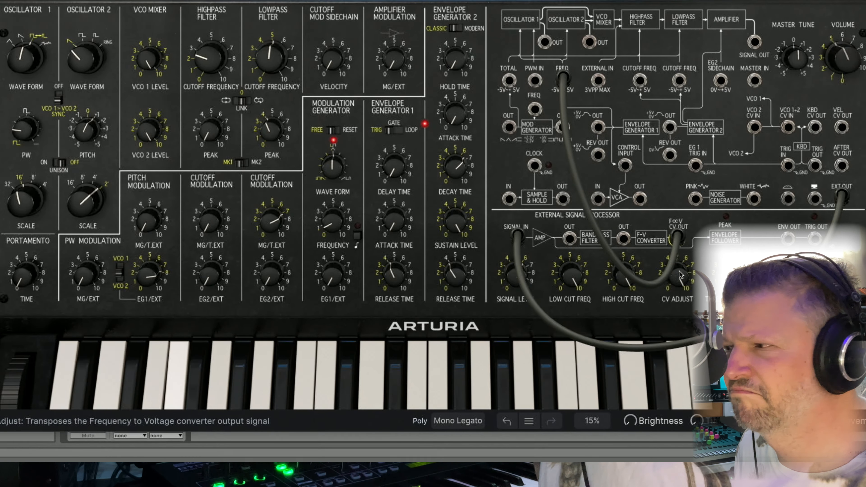
- Lower the external signal processor's CV adjust to about 3 and the EG1/EXT pitch modulation to about 6.5
{"action": "left_click_drag", "start_coordinate": [679, 277], "coordinate": [680, 287]}
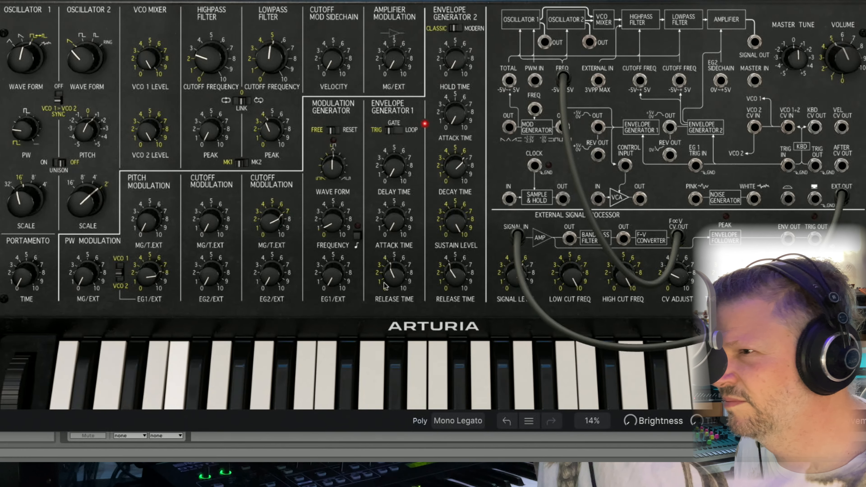
{"action": "left_click_drag", "start_coordinate": [149, 277], "coordinate": [150, 284]}
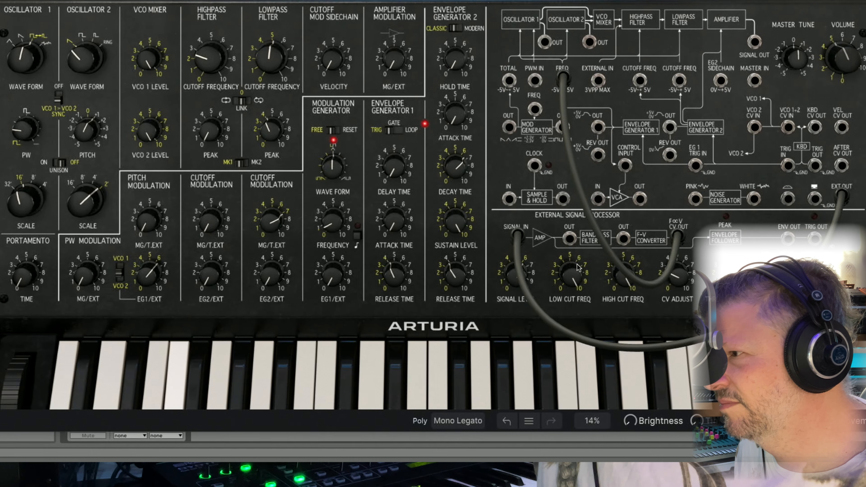
- Sweep the external signal processor's signal level and high cut with low cut at minimum, raise CV adjust, and zero the lowpass MG/T.EXT modulation
{"action": "left_click_drag", "start_coordinate": [516, 276], "coordinate": [517, 266]}
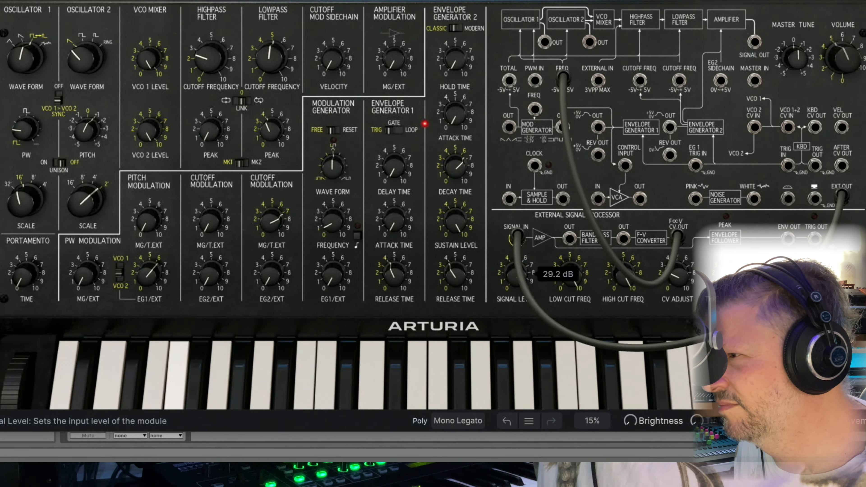
{"action": "left_click_drag", "start_coordinate": [569, 275], "coordinate": [570, 282]}
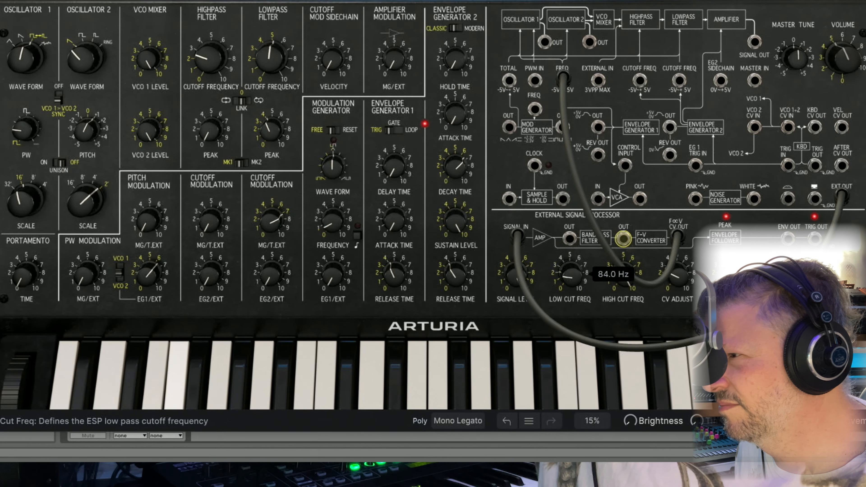
{"action": "left_click_drag", "start_coordinate": [624, 275], "coordinate": [623, 272]}
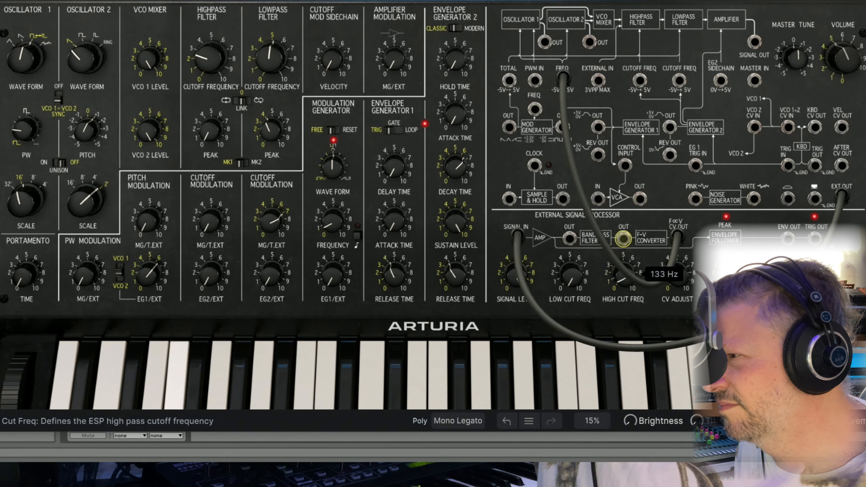
{"action": "left_click_drag", "start_coordinate": [272, 220], "coordinate": [272, 278]}
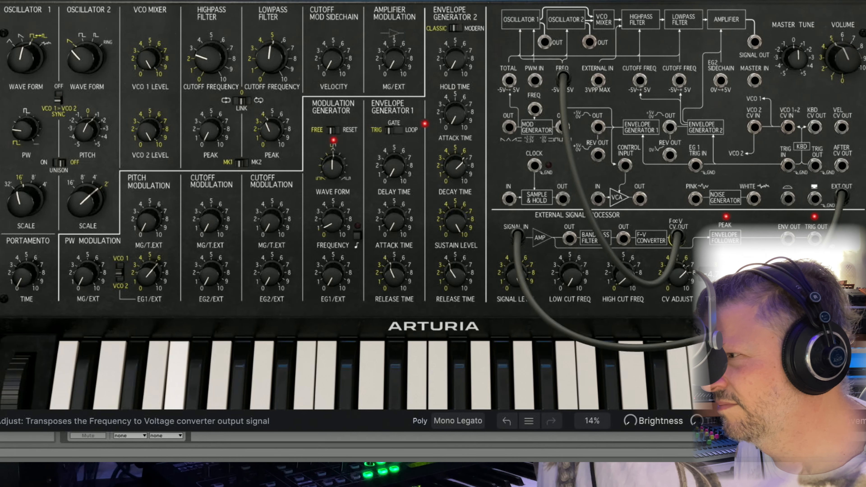
{"action": "left_click_drag", "start_coordinate": [679, 277], "coordinate": [680, 273]}
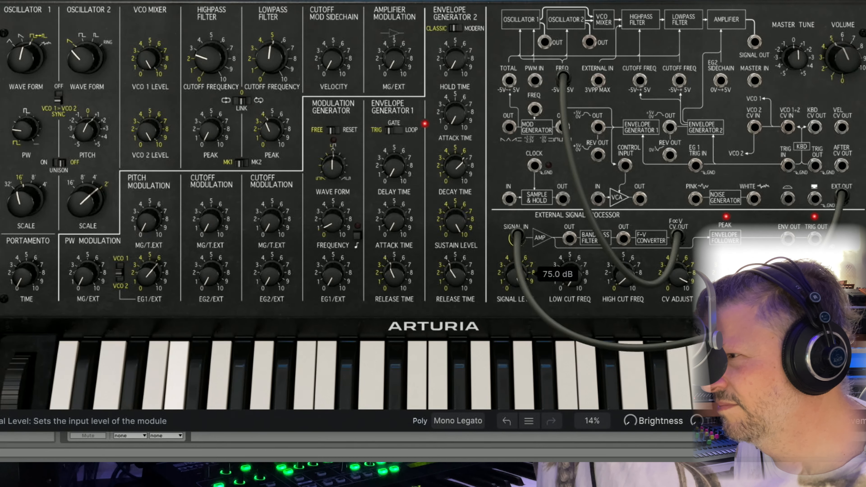
{"action": "left_click_drag", "start_coordinate": [519, 285], "coordinate": [519, 303]}
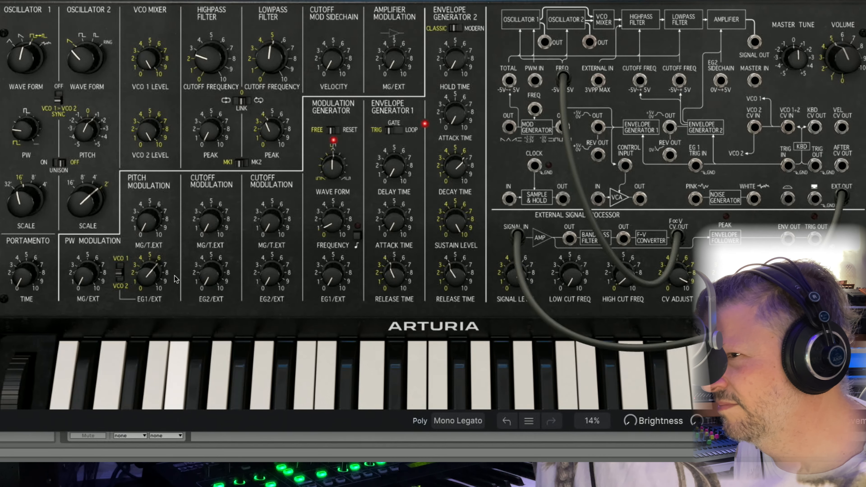
- Set the EG1/EXT pitch modulation to 1.00 and raise the external signal processor's high cut to maximum and low cut to about 9
{"action": "mouse_move", "coordinate": [150, 275]}
{"action": "left_mouse_down"}
{"action": "mouse_move", "coordinate": [150, 247]}
{"action": "mouse_move", "coordinate": [150, 261]}
{"action": "left_mouse_up"}
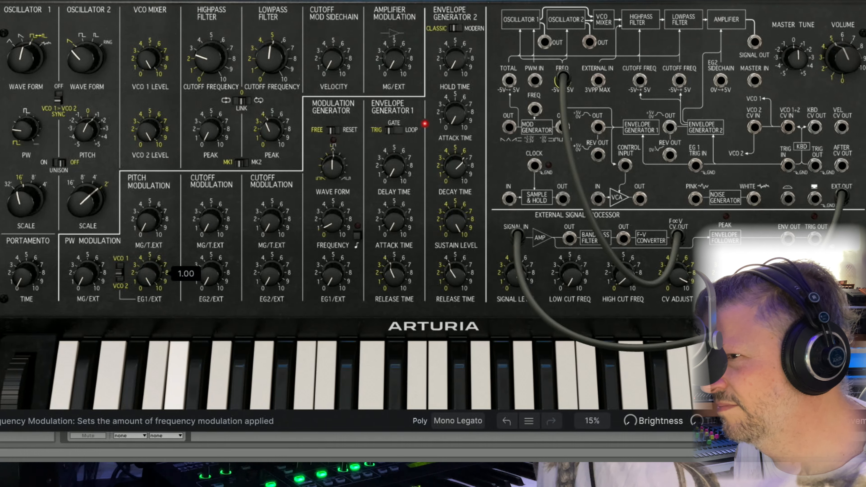
{"action": "left_click_drag", "start_coordinate": [616, 279], "coordinate": [616, 252]}
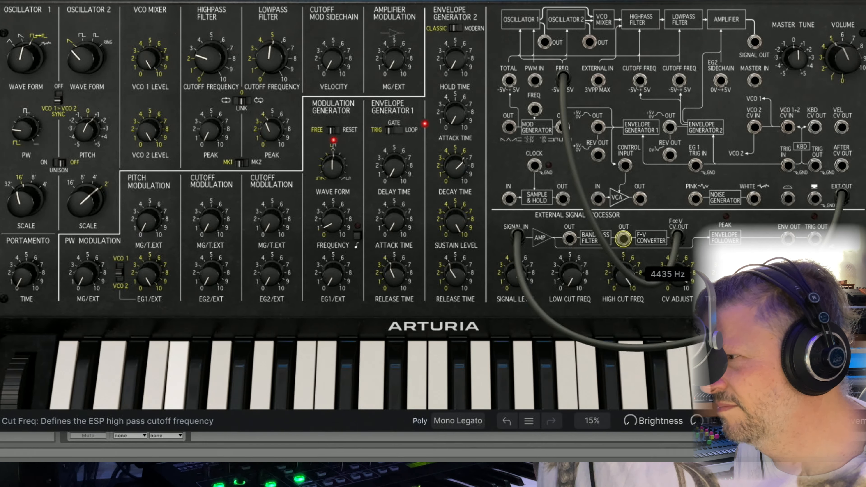
{"action": "left_click_drag", "start_coordinate": [569, 284], "coordinate": [569, 259]}
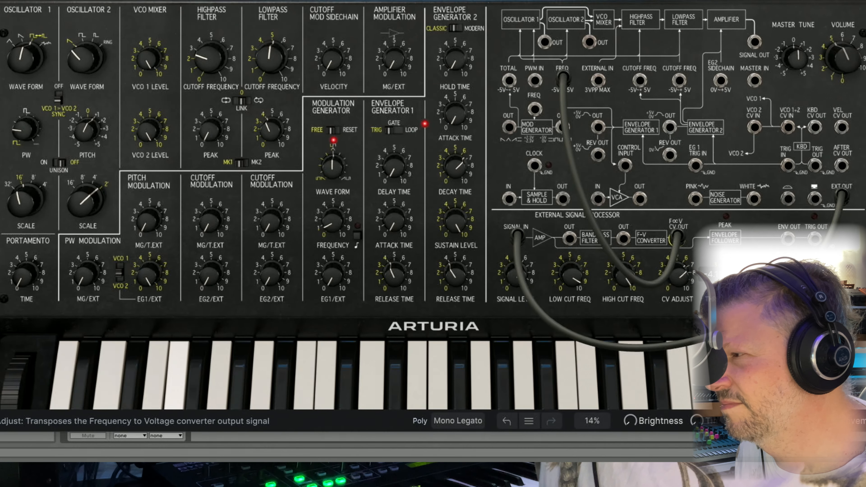
{"action": "left_click_drag", "start_coordinate": [623, 275], "coordinate": [624, 284]}
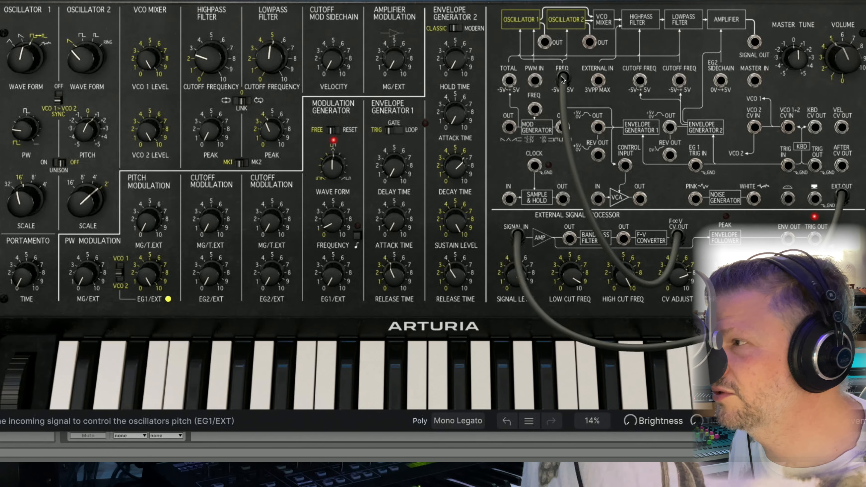
- Repatch the F-V converter's CV cable from FREQ to the lowpass filter's CUTOFF FREQ input, and lower the lowpass cutoff to about 149 Hz
{"action": "left_click_drag", "start_coordinate": [563, 79], "coordinate": [680, 80]}
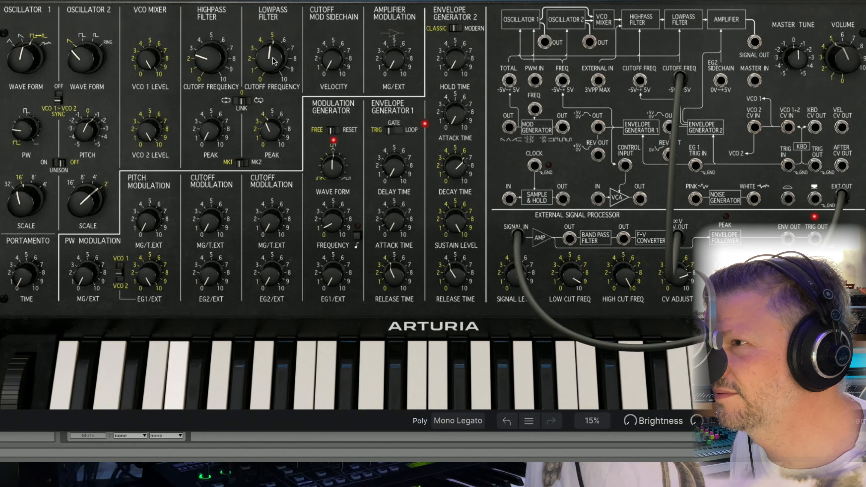
{"action": "left_click_drag", "start_coordinate": [275, 57], "coordinate": [275, 80]}
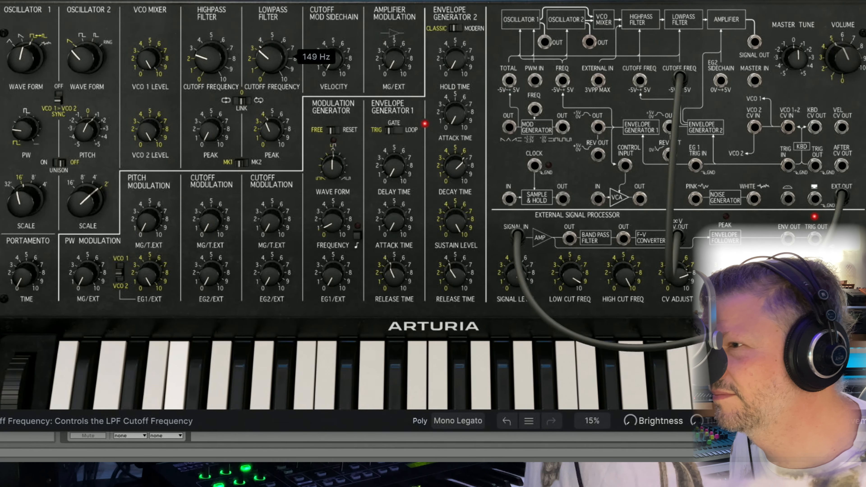
- Raise the lowpass filter's EG2/EXT cutoff modulation to 10, its cutoff frequency to about 6.5 and its peak to about 5.5
{"action": "mouse_move", "coordinate": [274, 282]}
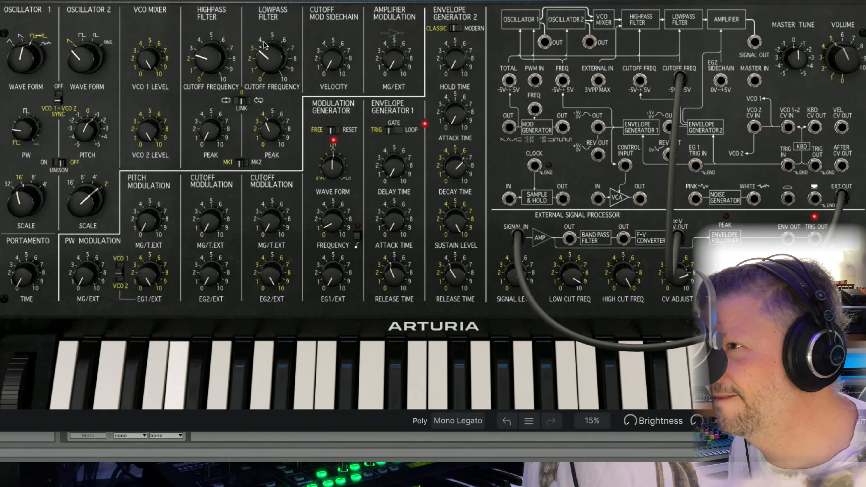
{"action": "left_click_drag", "start_coordinate": [275, 68], "coordinate": [275, 45]}
{"action": "mouse_move", "coordinate": [275, 136]}
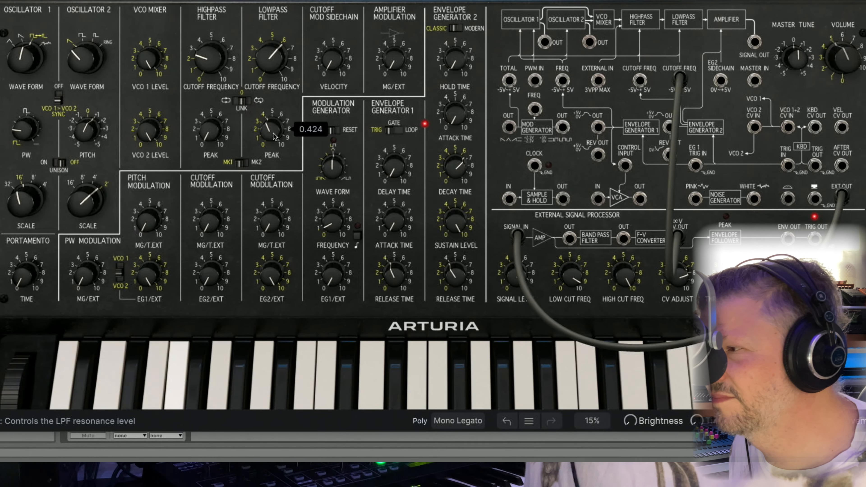
{"action": "left_click_drag", "start_coordinate": [272, 132], "coordinate": [273, 130]}
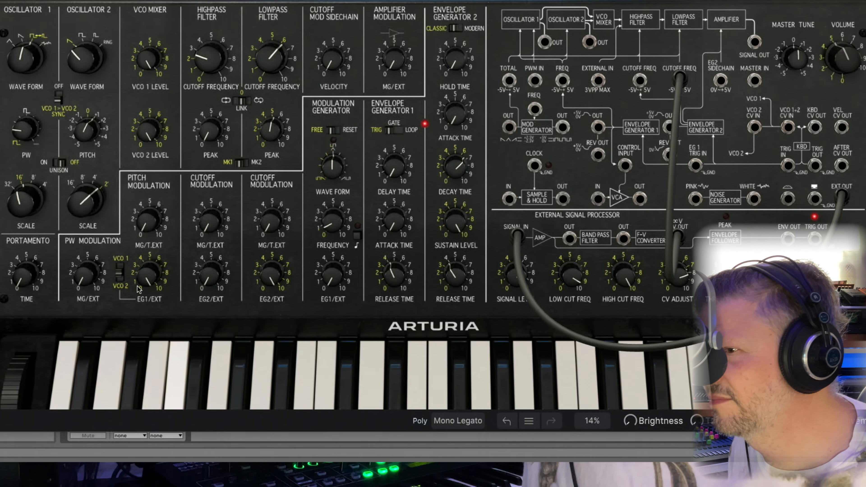
- Zero the EG1/EXT pitch modulation and mix both oscillators at levels of about 7, with VCO 1 scale at 32' and VCO 2 scale at 8'
{"action": "left_click_drag", "start_coordinate": [143, 279], "coordinate": [143, 281]}
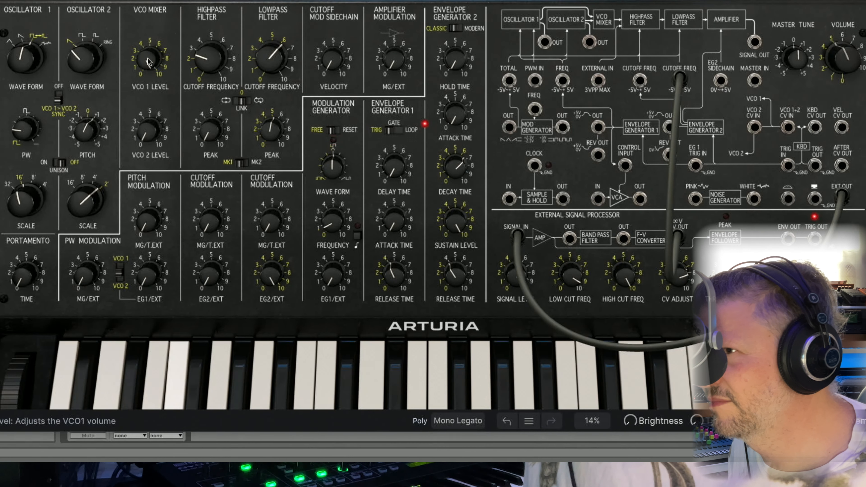
{"action": "left_click_drag", "start_coordinate": [148, 58], "coordinate": [147, 50]}
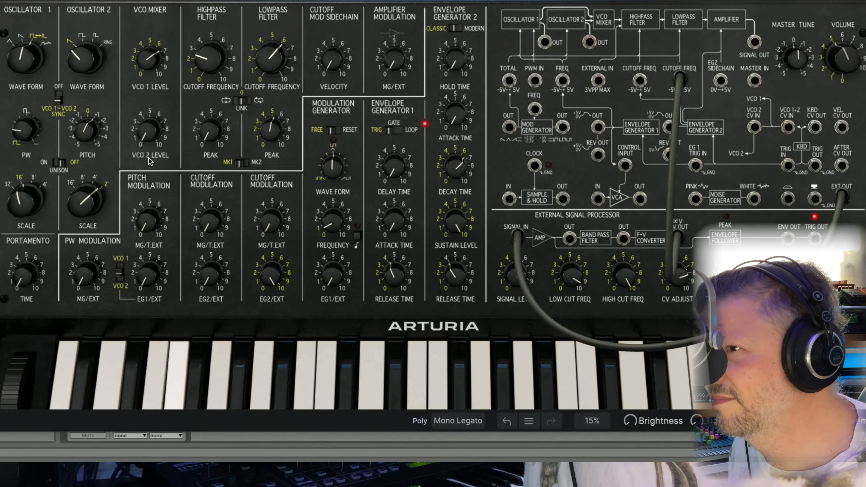
{"action": "left_click_drag", "start_coordinate": [148, 131], "coordinate": [148, 123]}
{"action": "mouse_move", "coordinate": [85, 199]}
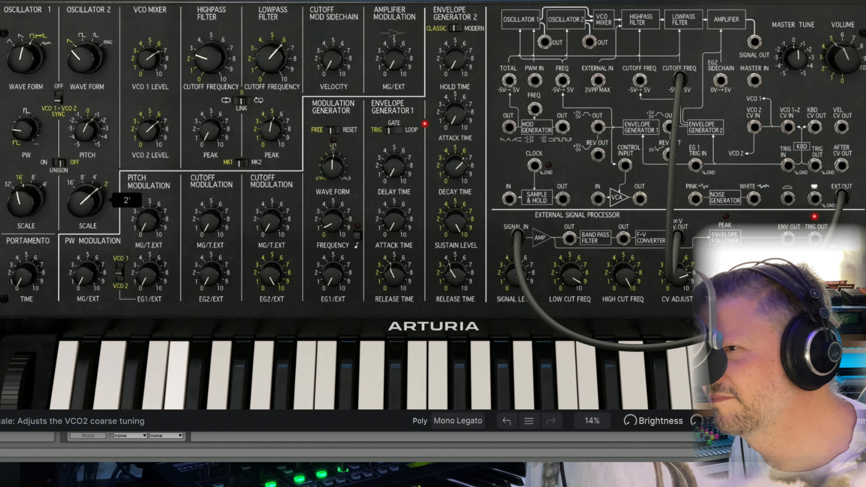
{"action": "left_click_drag", "start_coordinate": [26, 200], "coordinate": [25, 205]}
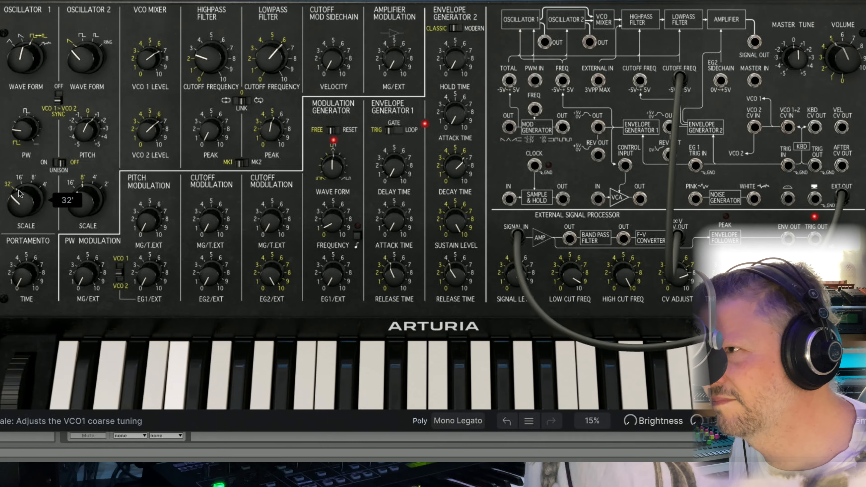
- Lower the lowpass cutoff to about 49.6 Hz, adjust its peak, and reduce the external signal processor's signal level to 17.0 dB
{"action": "left_click_drag", "start_coordinate": [272, 57], "coordinate": [268, 81]}
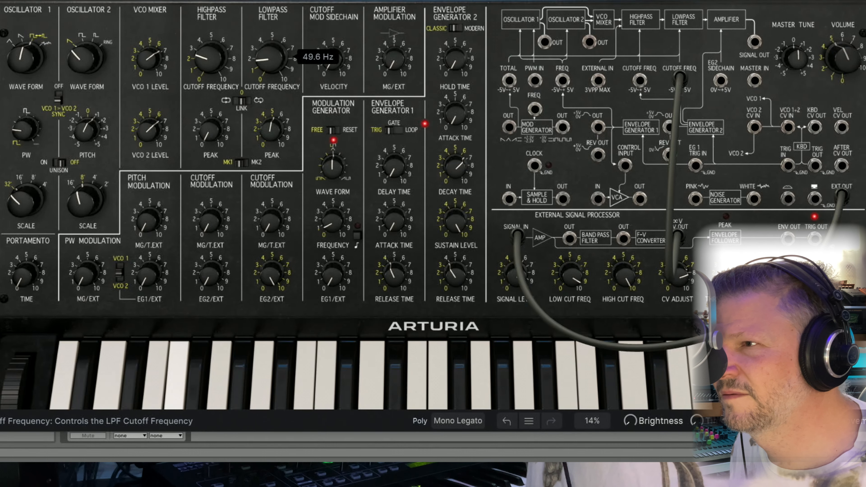
{"action": "mouse_move", "coordinate": [270, 129]}
{"action": "left_mouse_down"}
{"action": "mouse_move", "coordinate": [270, 116]}
{"action": "mouse_move", "coordinate": [270, 129]}
{"action": "left_mouse_up"}
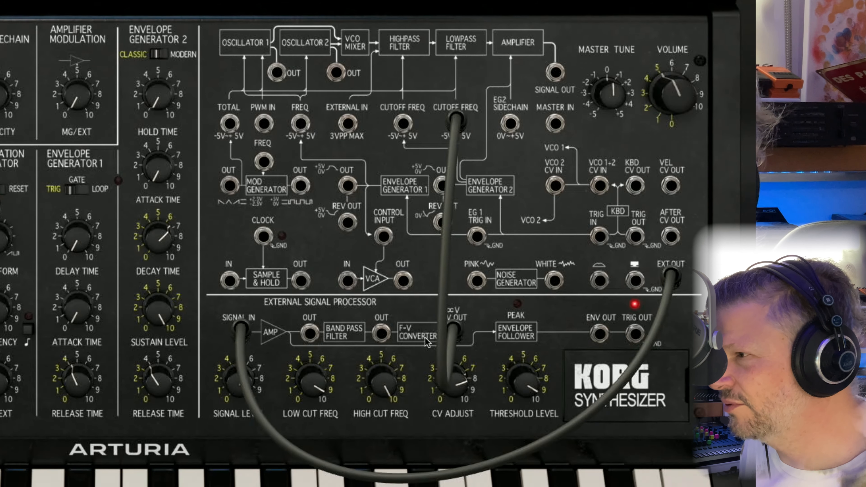
{"action": "left_click_drag", "start_coordinate": [241, 378], "coordinate": [242, 392]}
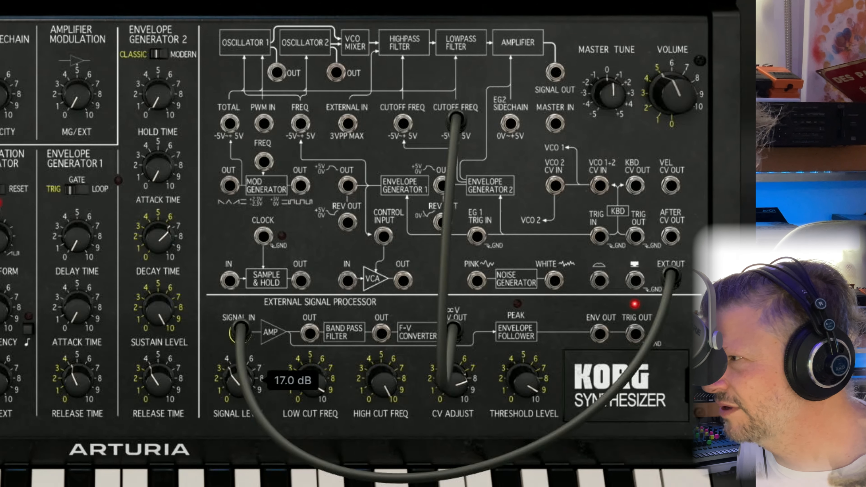
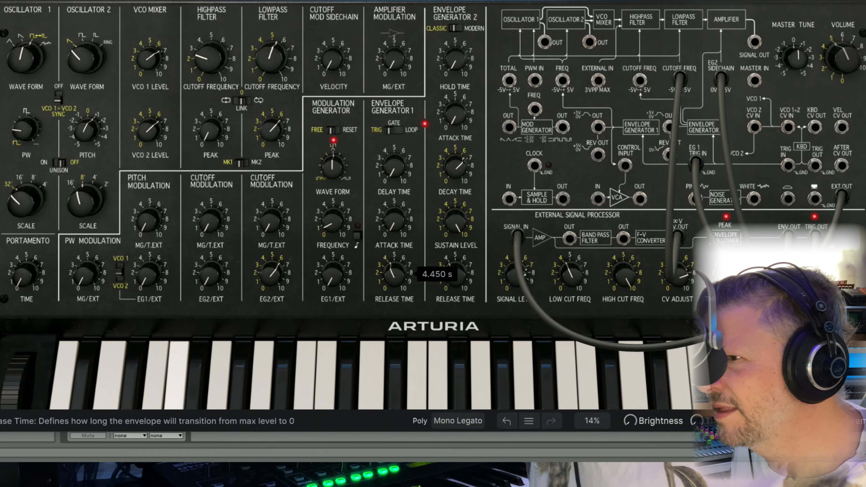
- Raise the EG1/EXT pitch modulation to about 0.404
{"action": "left_click_drag", "start_coordinate": [146, 273], "coordinate": [147, 266]}
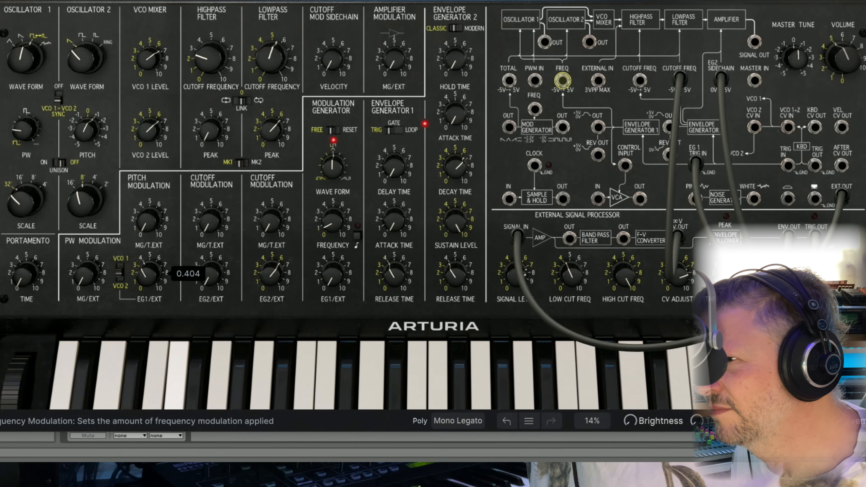
{"action": "left_click_drag", "start_coordinate": [147, 273], "coordinate": [147, 273]}
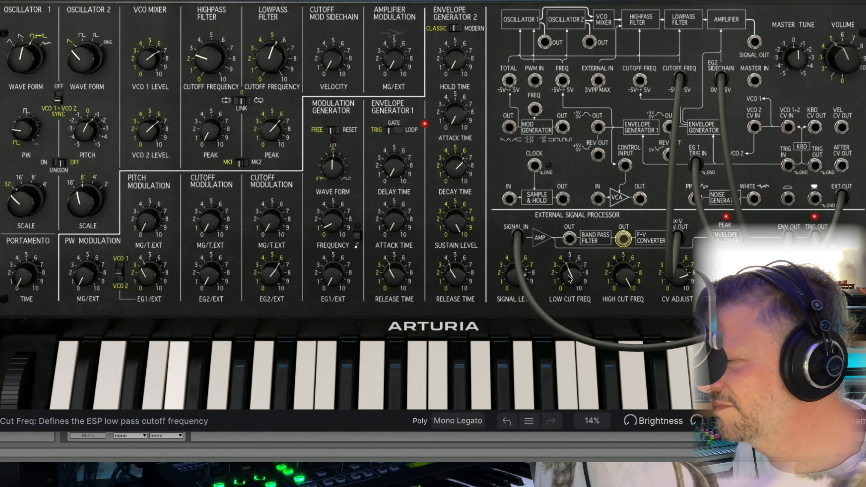
- Sweep the external signal processor's signal level, low cut and high cut, ending with low cut at minimum and high cut at maximum
{"action": "left_click_drag", "start_coordinate": [629, 274], "coordinate": [624, 258]}
{"action": "left_click_drag", "start_coordinate": [570, 274], "coordinate": [570, 294]}
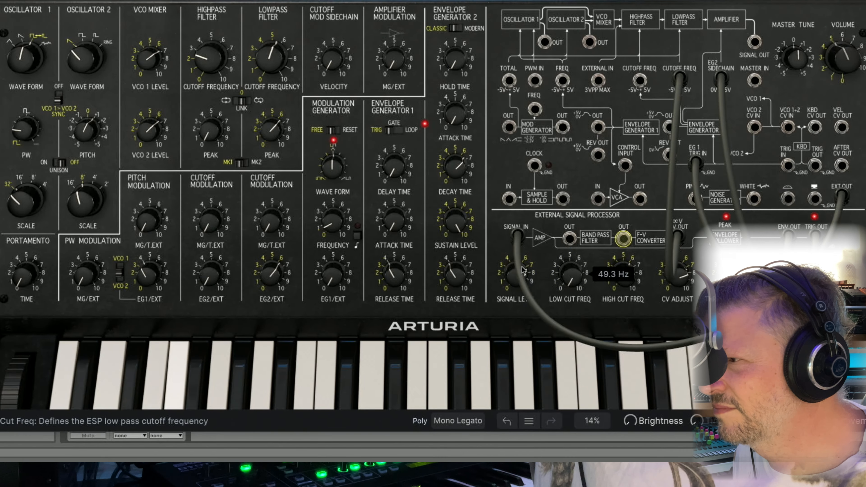
{"action": "left_click_drag", "start_coordinate": [523, 270], "coordinate": [524, 266]}
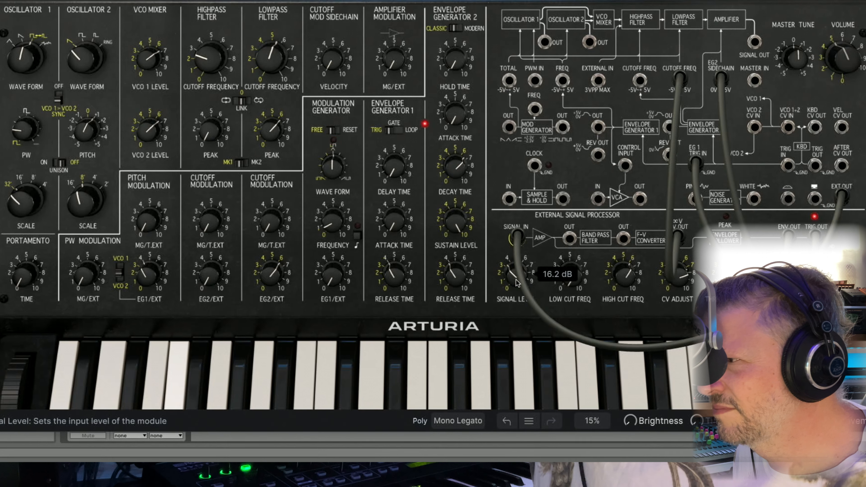
{"action": "left_click_drag", "start_coordinate": [624, 274], "coordinate": [624, 268]}
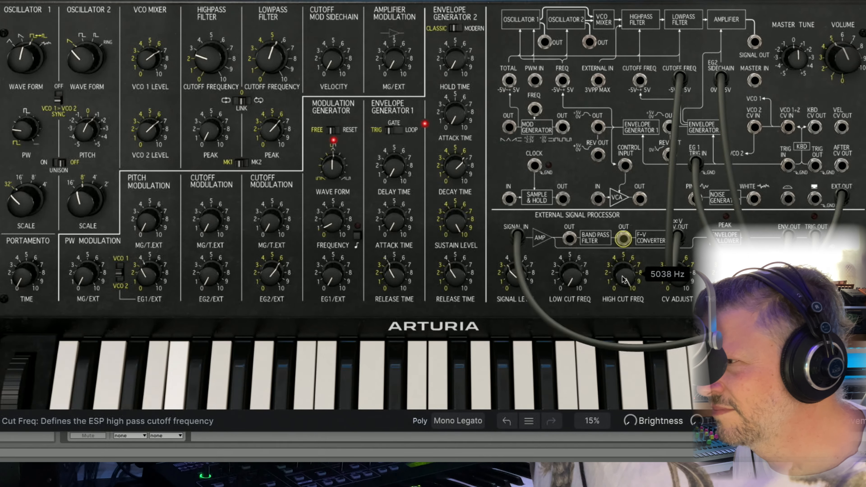
{"action": "left_click_drag", "start_coordinate": [573, 275], "coordinate": [573, 274]}
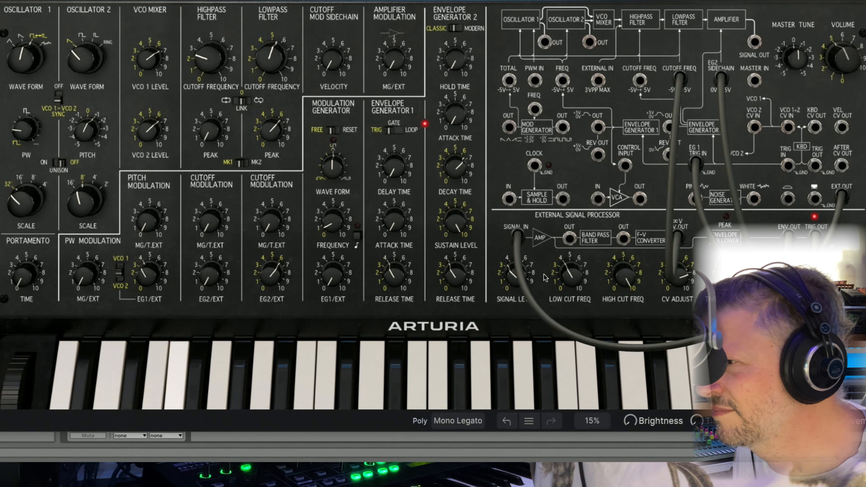
{"action": "left_click_drag", "start_coordinate": [513, 273], "coordinate": [513, 278]}
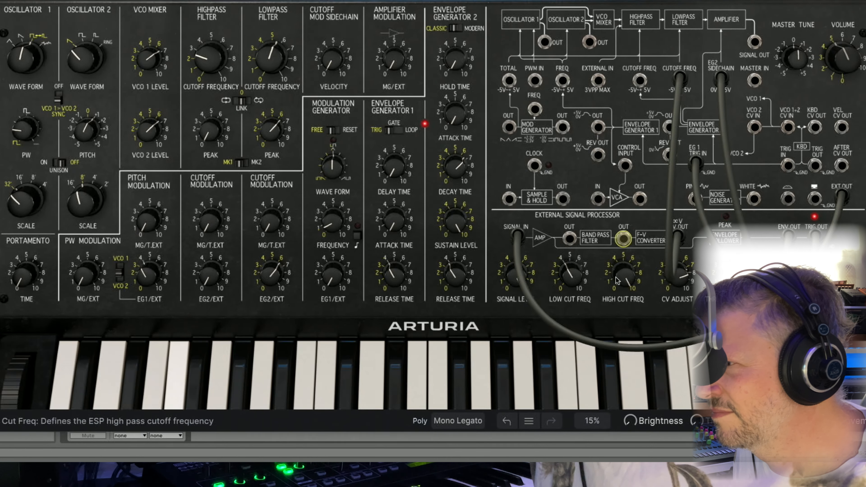
{"action": "left_click_drag", "start_coordinate": [569, 275], "coordinate": [570, 280]}
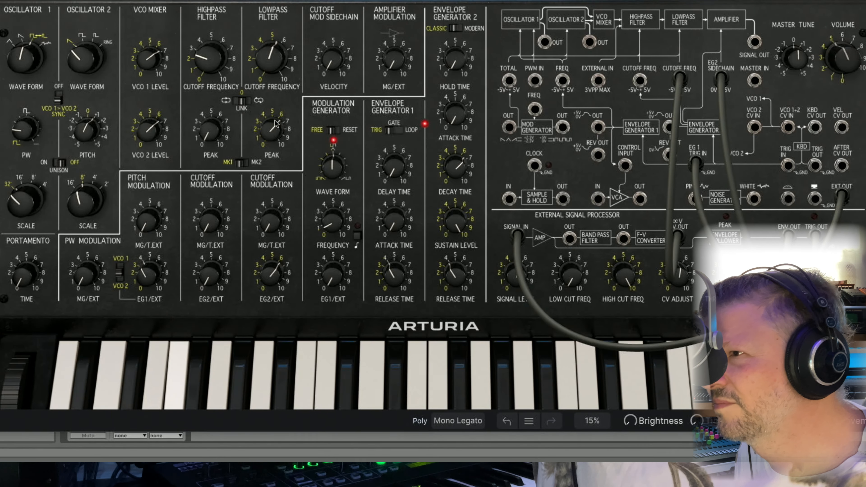
- Raise the lowpass filter's EG2/EXT cutoff modulation to about 0.884 and lower its cutoff frequency to about 244 Hz
{"action": "left_click_drag", "start_coordinate": [276, 123], "coordinate": [277, 127]}
{"action": "left_click_drag", "start_coordinate": [272, 273], "coordinate": [272, 264]}
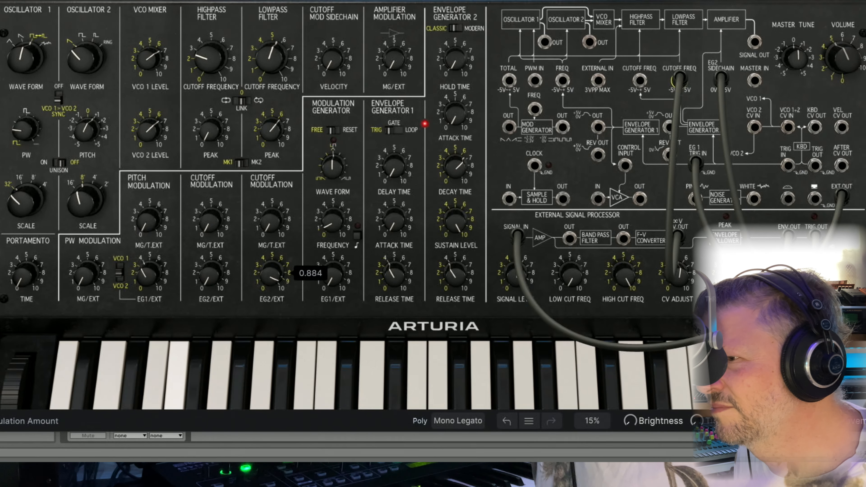
{"action": "left_click_drag", "start_coordinate": [271, 57], "coordinate": [272, 71]}
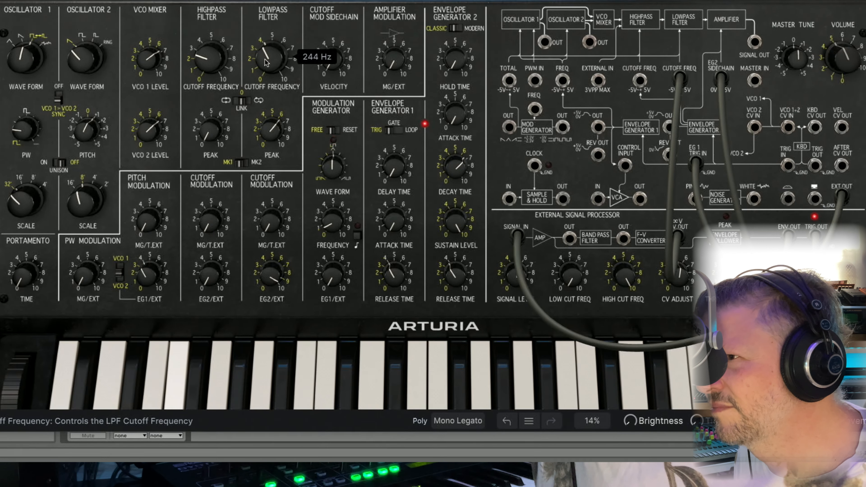
- Set oscillator 2's scale to 16' and patch the envelope follower's trigger output into the main TRIG IN
{"action": "left_click_drag", "start_coordinate": [85, 201], "coordinate": [85, 209]}
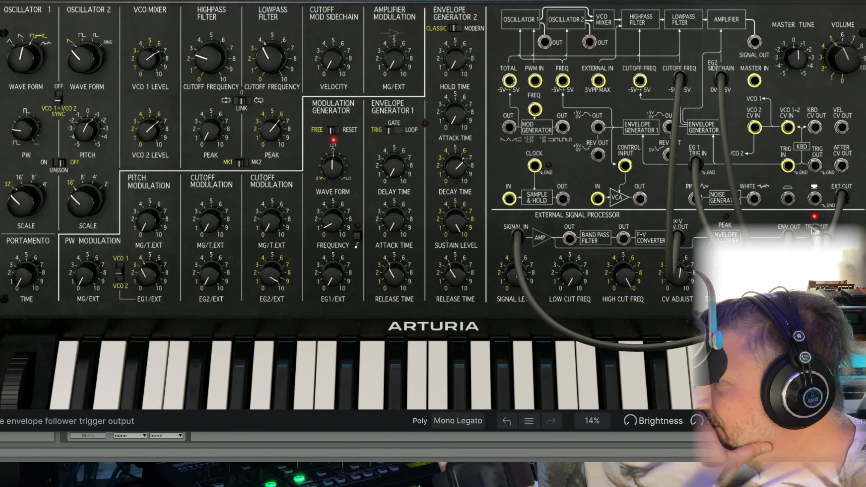
{"action": "left_click_drag", "start_coordinate": [814, 227], "coordinate": [787, 167]}
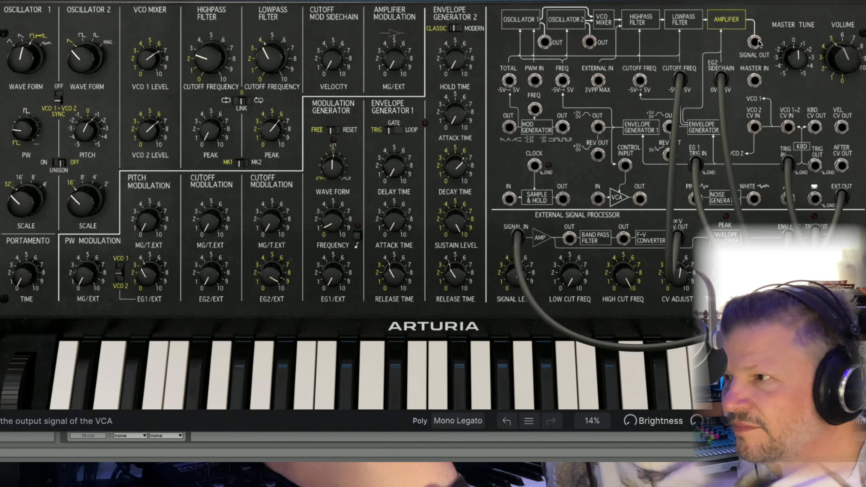
- Shape envelope generator 2 with a decay time at about 5 and a sustain level at about 7 on their dials
{"action": "left_click_drag", "start_coordinate": [457, 164], "coordinate": [459, 170]}
{"action": "left_click_drag", "start_coordinate": [457, 221], "coordinate": [455, 297]}
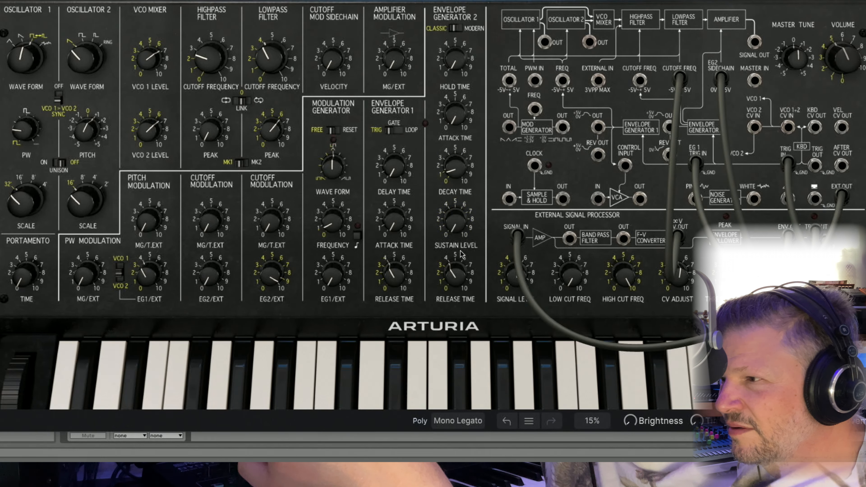
{"action": "left_click_drag", "start_coordinate": [456, 167], "coordinate": [456, 137]}
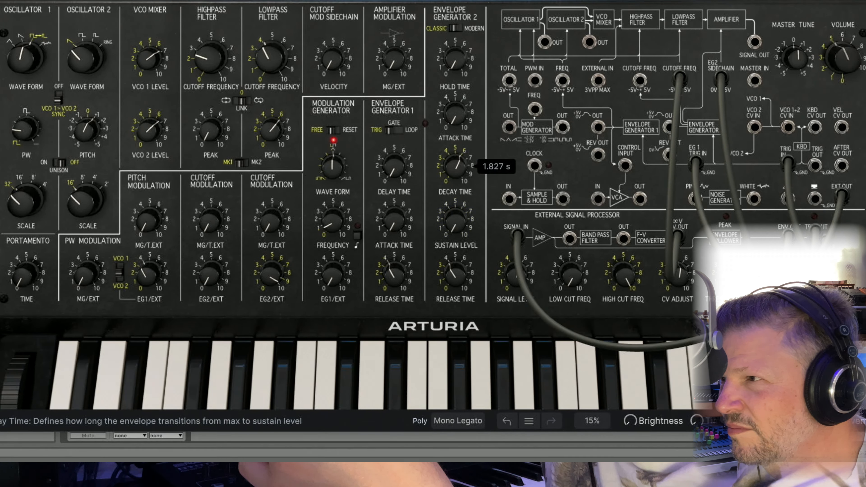
{"action": "left_click_drag", "start_coordinate": [455, 166], "coordinate": [456, 161]}
{"action": "left_click_drag", "start_coordinate": [456, 221], "coordinate": [456, 201]}
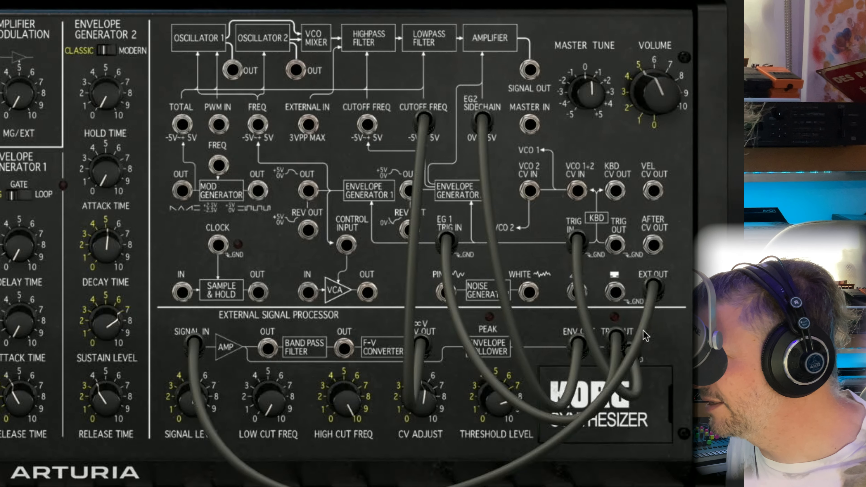
- Patch EXT OUT into EXTERNAL IN, then set the lowpass cutoff to about 506 Hz and its peak to about 0.436
{"action": "left_click_drag", "start_coordinate": [652, 290], "coordinate": [309, 125]}
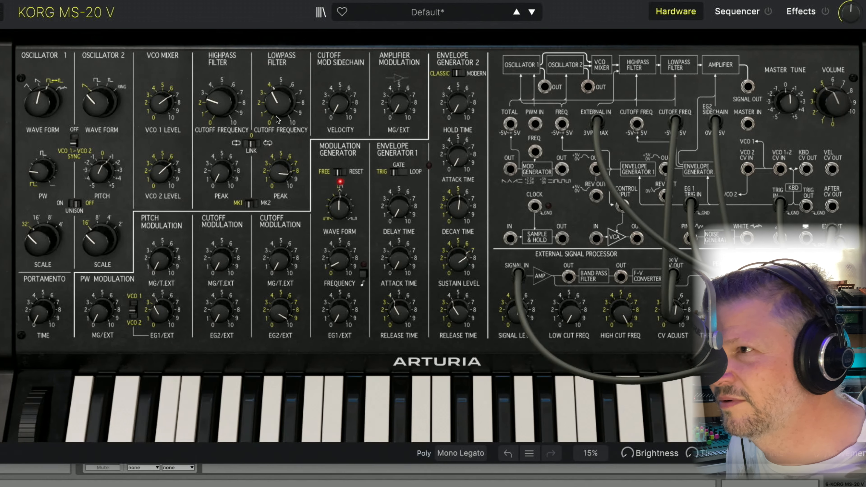
{"action": "mouse_move", "coordinate": [280, 102]}
{"action": "left_mouse_down"}
{"action": "mouse_move", "coordinate": [279, 128]}
{"action": "mouse_move", "coordinate": [277, 108]}
{"action": "left_mouse_up"}
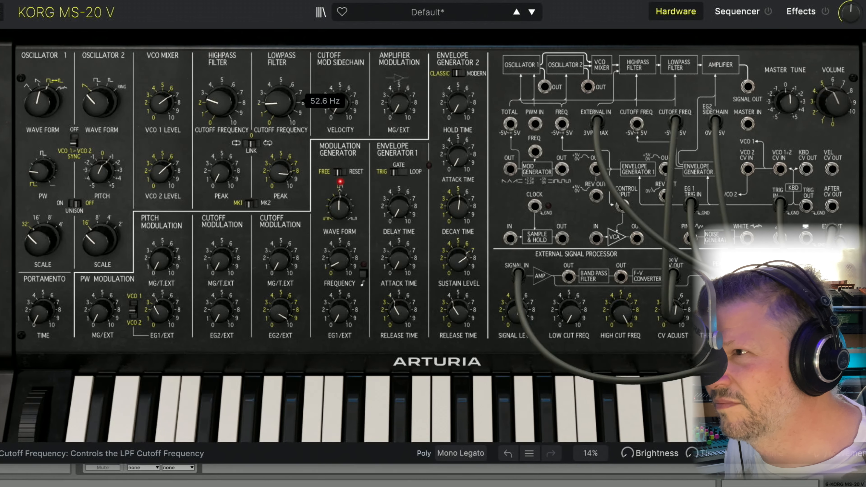
{"action": "left_click_drag", "start_coordinate": [280, 172], "coordinate": [280, 181]}
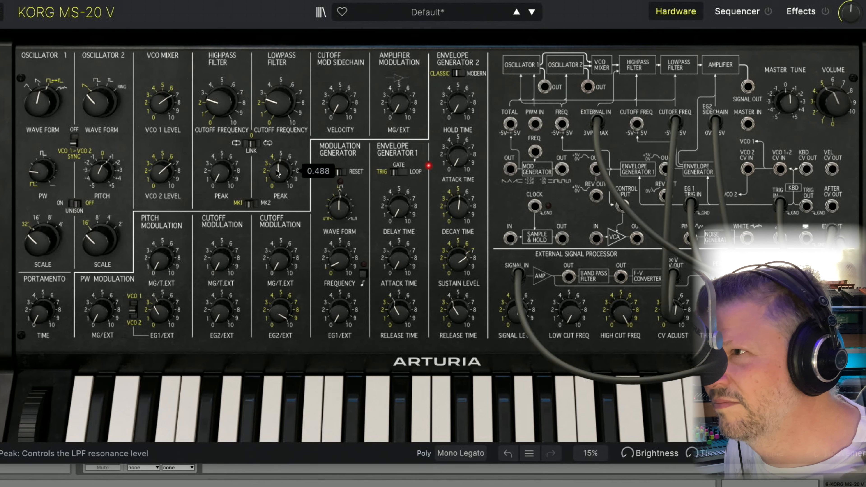
{"action": "left_click_drag", "start_coordinate": [280, 103], "coordinate": [280, 97]}
{"action": "left_click_drag", "start_coordinate": [280, 172], "coordinate": [279, 174]}
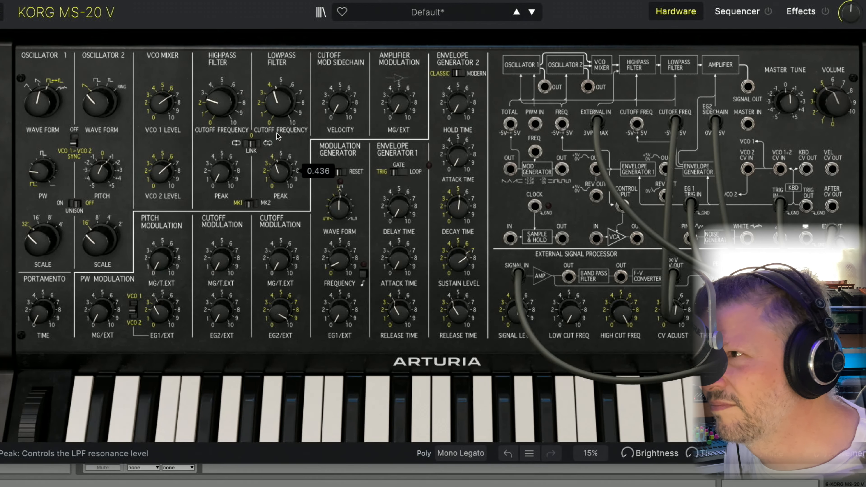
{"action": "left_click_drag", "start_coordinate": [279, 102], "coordinate": [279, 93]}
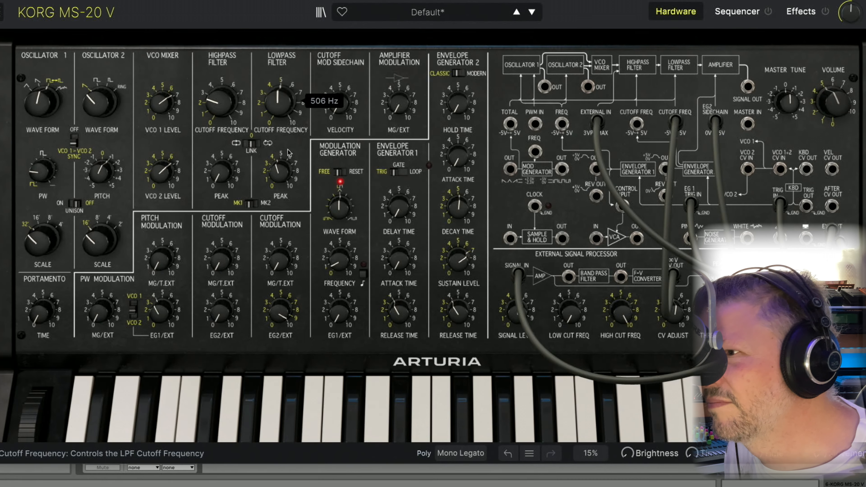
- Set the lowpass MG/T.EXT cutoff modulation to about 0.280, raise the modulation generator's frequency, and slightly lower the EG2/EXT cutoff modulation
{"action": "left_click_drag", "start_coordinate": [279, 260], "coordinate": [280, 256]}
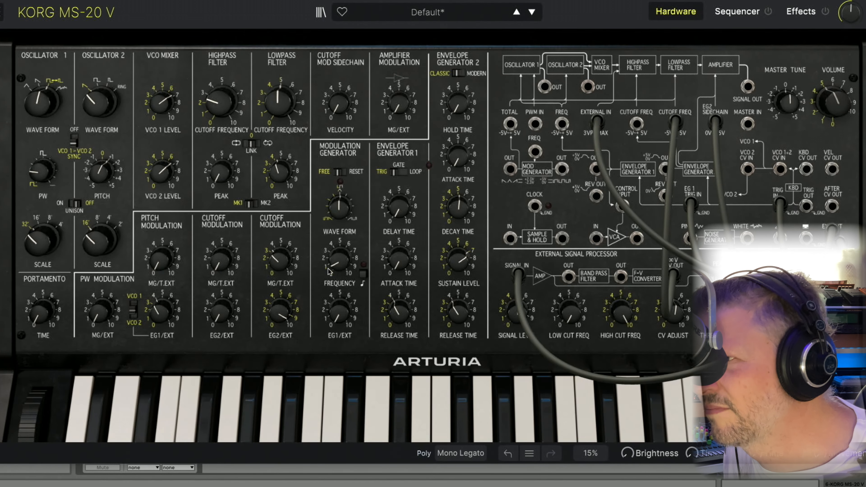
{"action": "left_click_drag", "start_coordinate": [339, 259], "coordinate": [339, 264]}
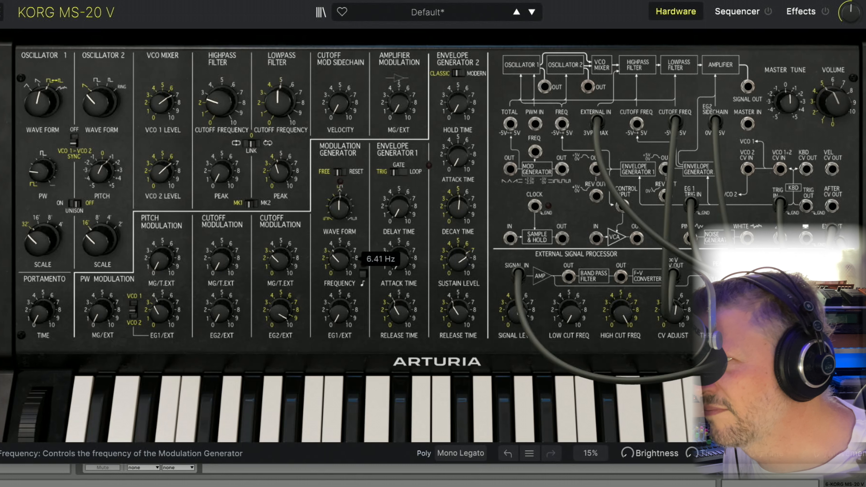
{"action": "left_click_drag", "start_coordinate": [279, 262], "coordinate": [280, 253]}
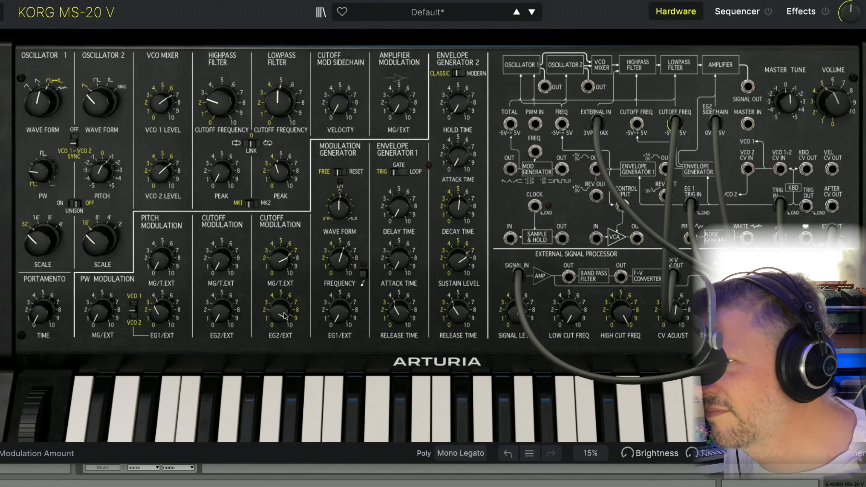
{"action": "left_click_drag", "start_coordinate": [281, 311], "coordinate": [281, 314]}
{"action": "left_click_drag", "start_coordinate": [282, 262], "coordinate": [282, 261]}
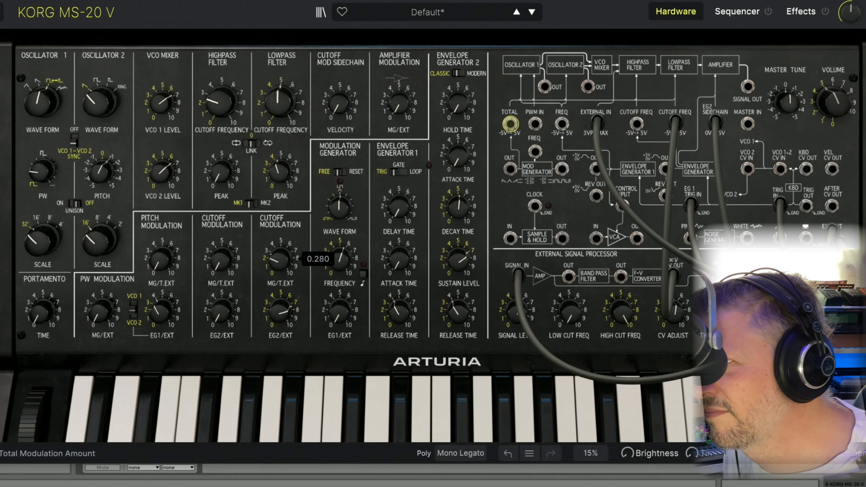
- Slow the modulation generator, raise the lowpass MG/T.EXT cutoff modulation to about 0.648, and increase the lowpass peak to about 5
{"action": "left_click_drag", "start_coordinate": [340, 260], "coordinate": [339, 268]}
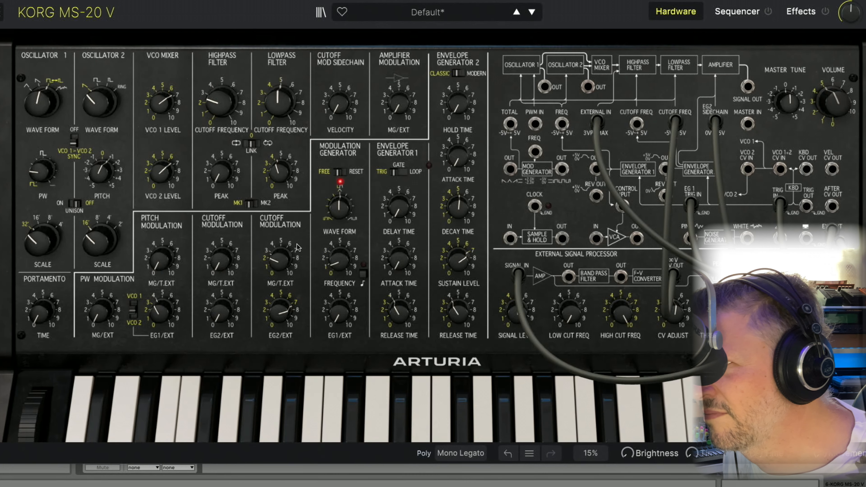
{"action": "left_click_drag", "start_coordinate": [280, 262], "coordinate": [280, 260]}
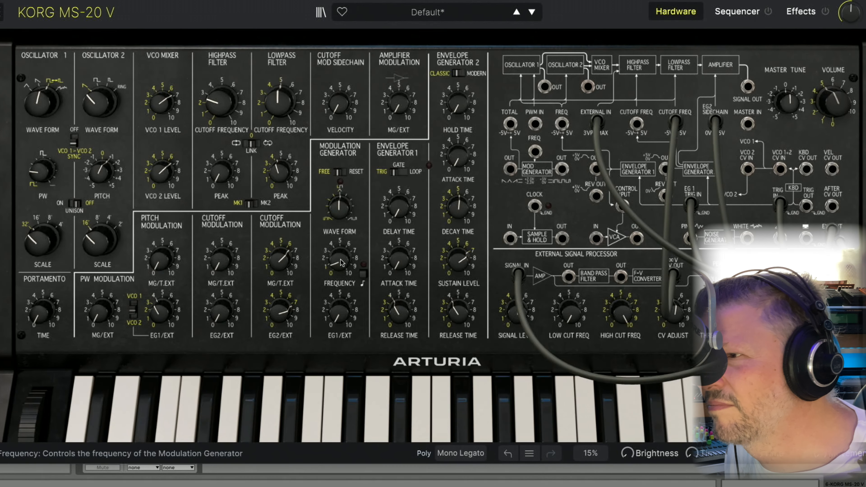
{"action": "left_click_drag", "start_coordinate": [342, 256], "coordinate": [341, 269]}
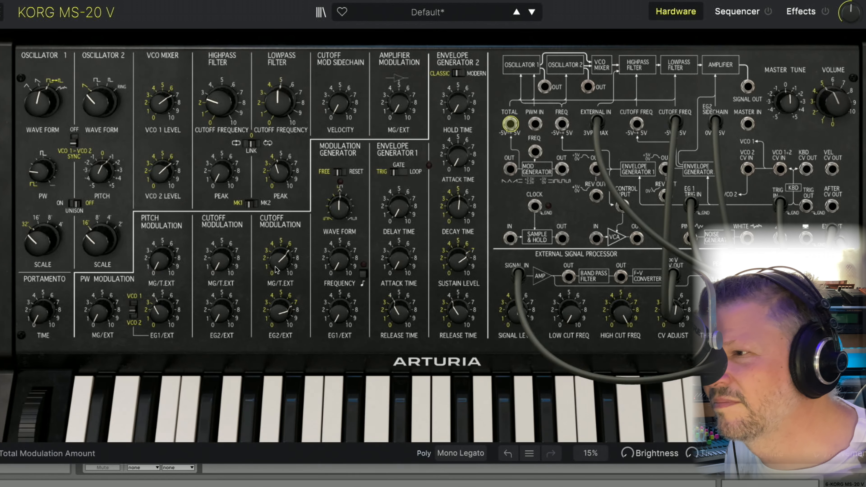
{"action": "mouse_move", "coordinate": [284, 255]}
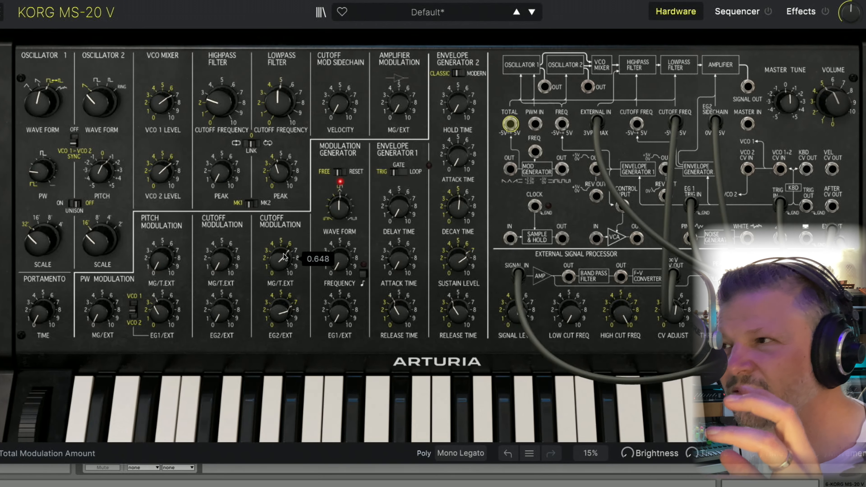
{"action": "mouse_move", "coordinate": [278, 168]}
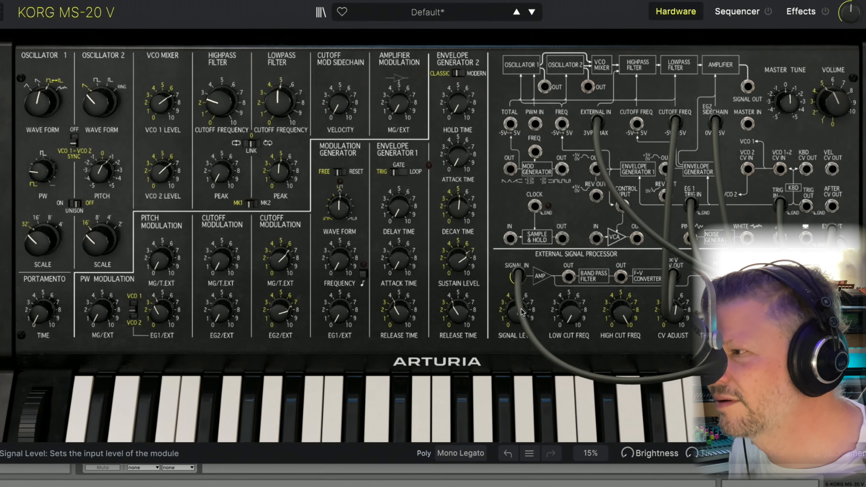
- Raise the external signal processor's low cut frequency to about 1799 Hz and sweep its high cut, ending near maximum
{"action": "mouse_move", "coordinate": [516, 311]}
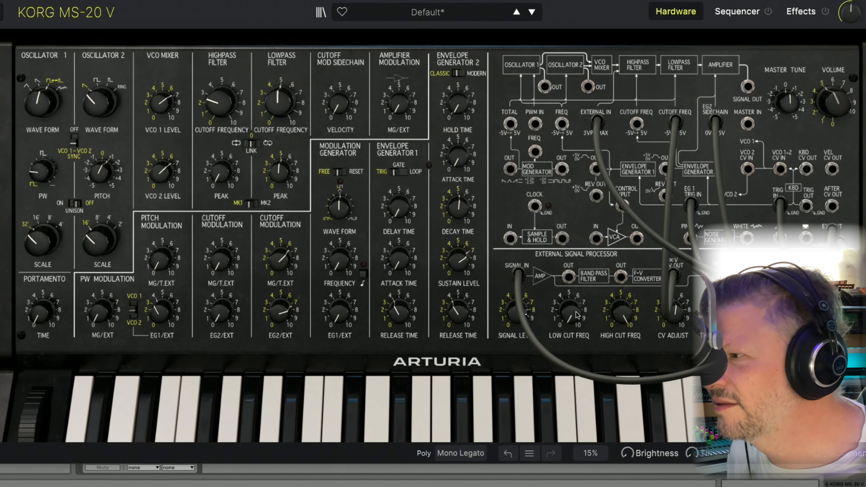
{"action": "left_click_drag", "start_coordinate": [570, 311], "coordinate": [569, 271]}
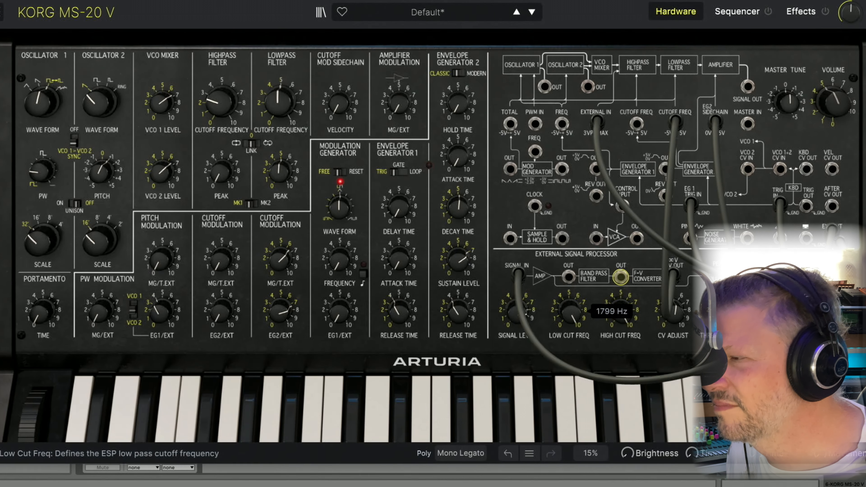
{"action": "left_click_drag", "start_coordinate": [620, 311], "coordinate": [621, 273]}
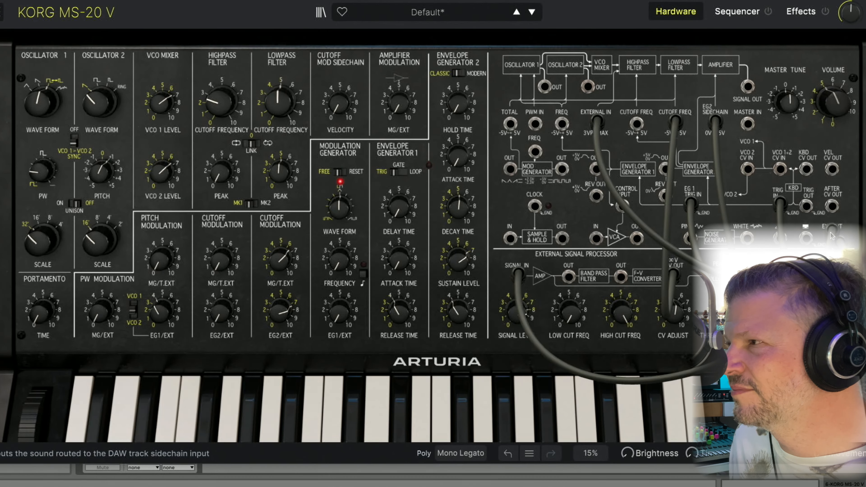
- Unplug the patch cables from the EG2 SIDECHAIN and main TRIG IN inputs
{"action": "left_click_drag", "start_coordinate": [726, 141], "coordinate": [727, 142]}
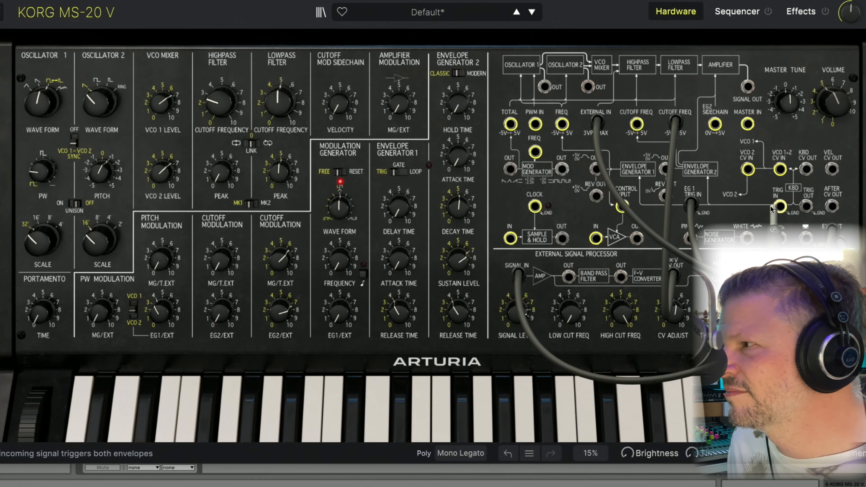
{"action": "left_click_drag", "start_coordinate": [780, 206], "coordinate": [763, 211]}
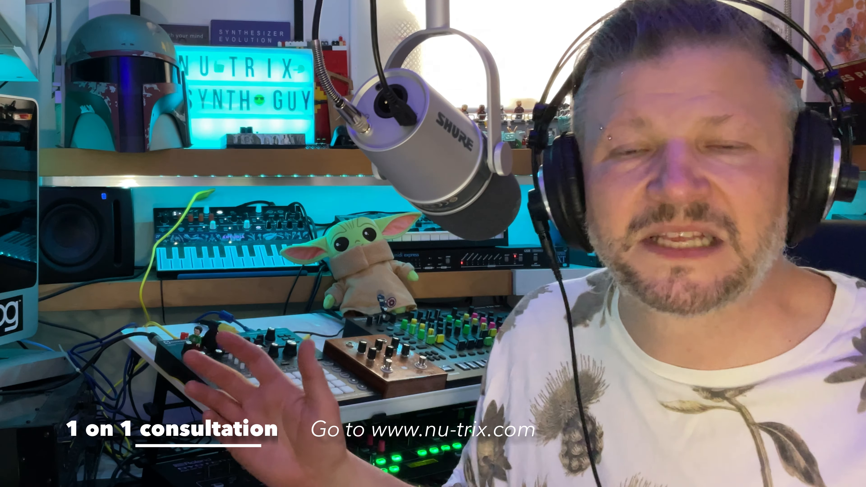